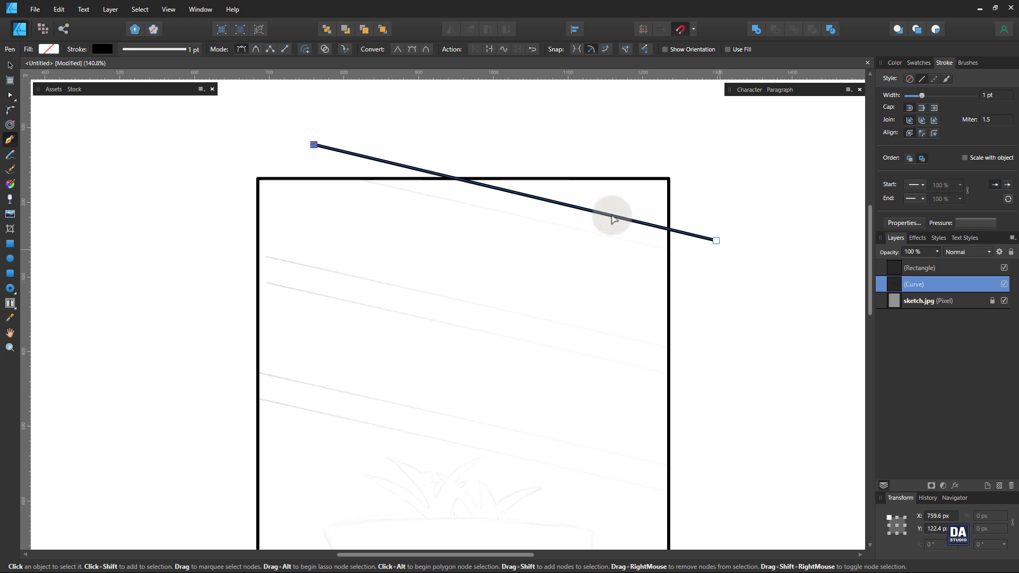
- Adjust the outer end node of the diagonal line and duplicate the line about 31 px straight below it
left_click_drag(718, 241, 723, 240)
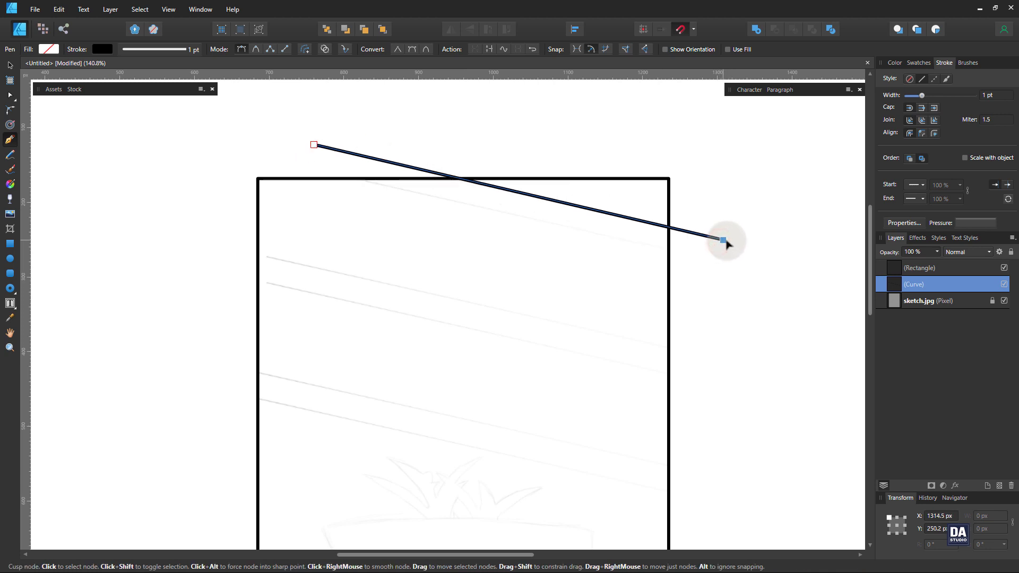
left_click(10, 64)
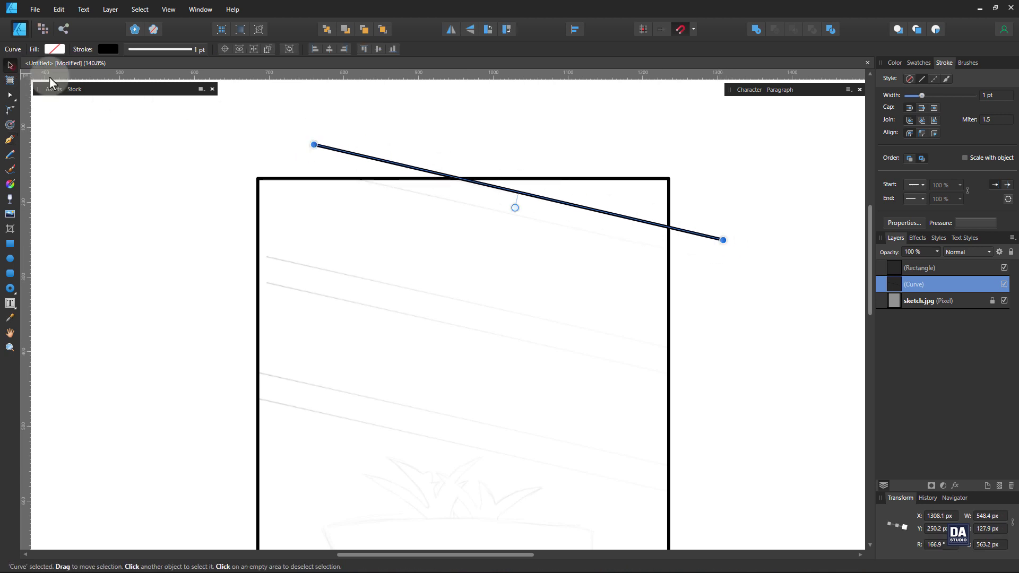
left_click_drag(568, 210, 563, 236, "ctrl")
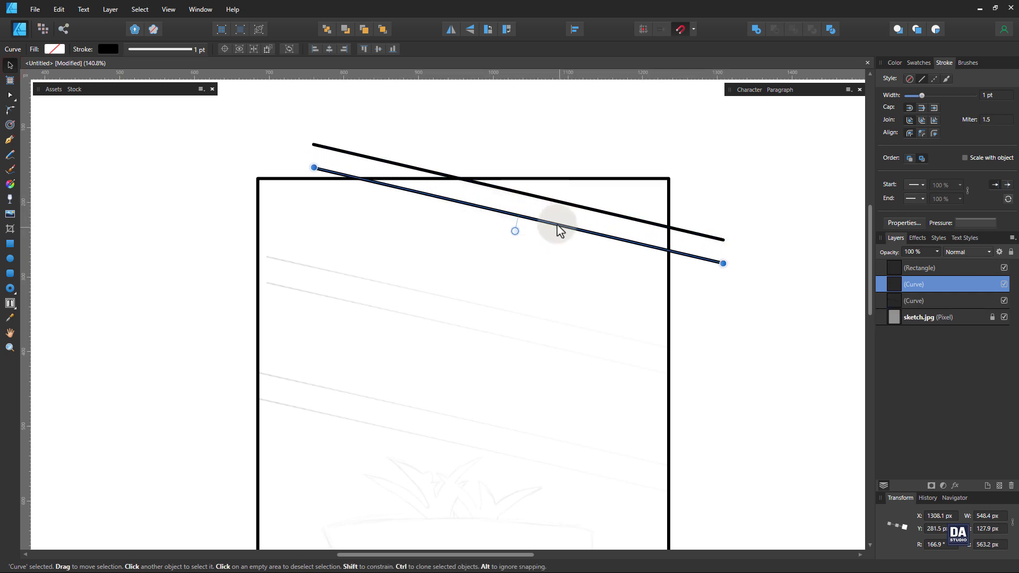
right_click(557, 226)
- Join the two parallel diagonal lines at both ends to form one closed slanted bar
left_click(556, 205)
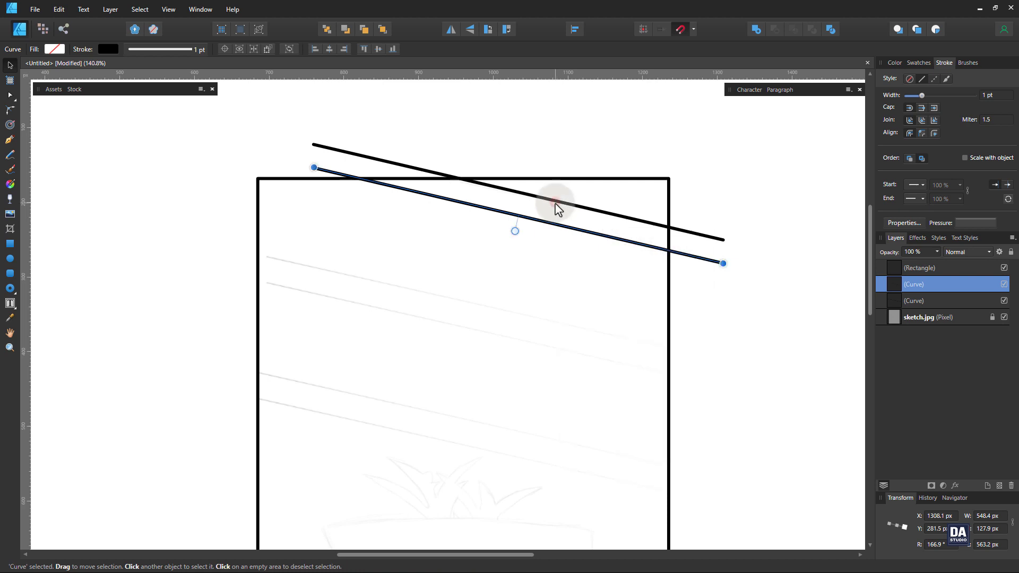
left_click(557, 204, "shift")
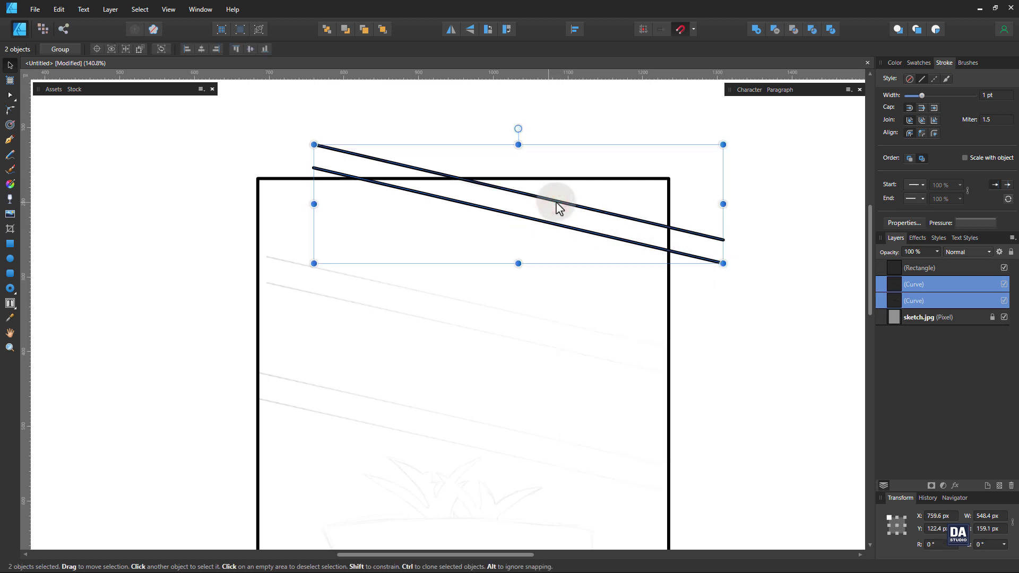
left_click(11, 95)
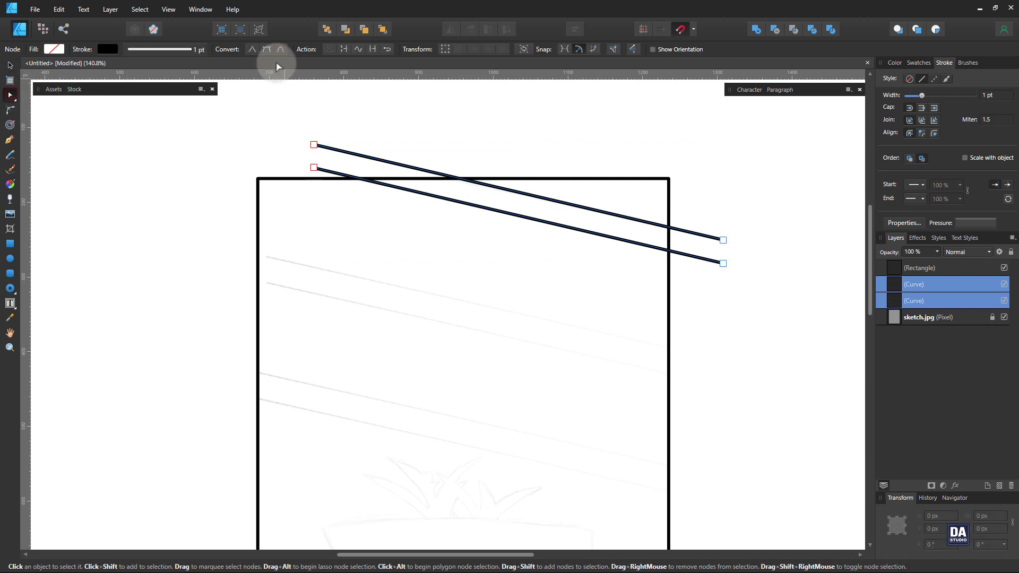
left_click(374, 50)
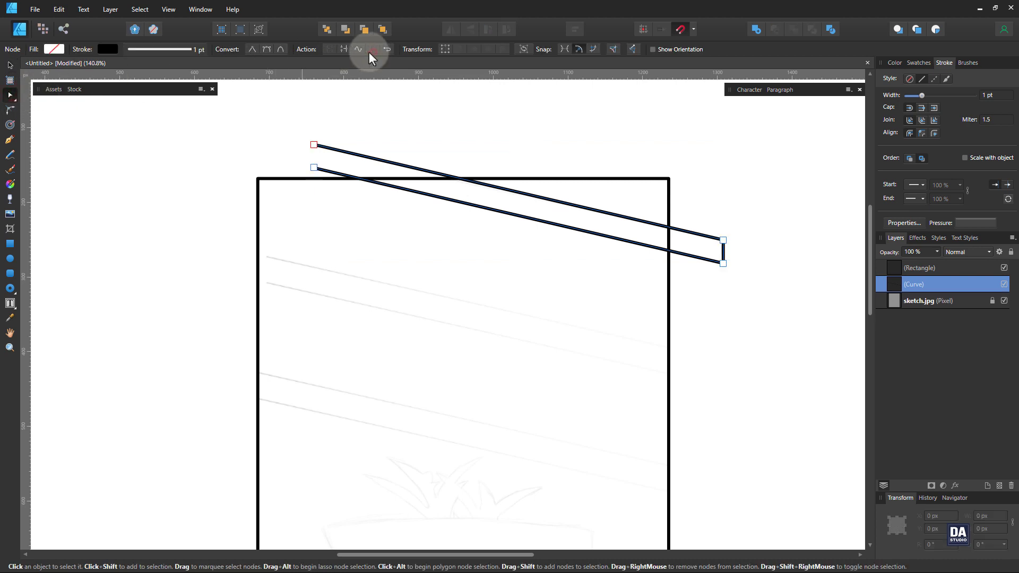
left_click(342, 50)
left_click(11, 64)
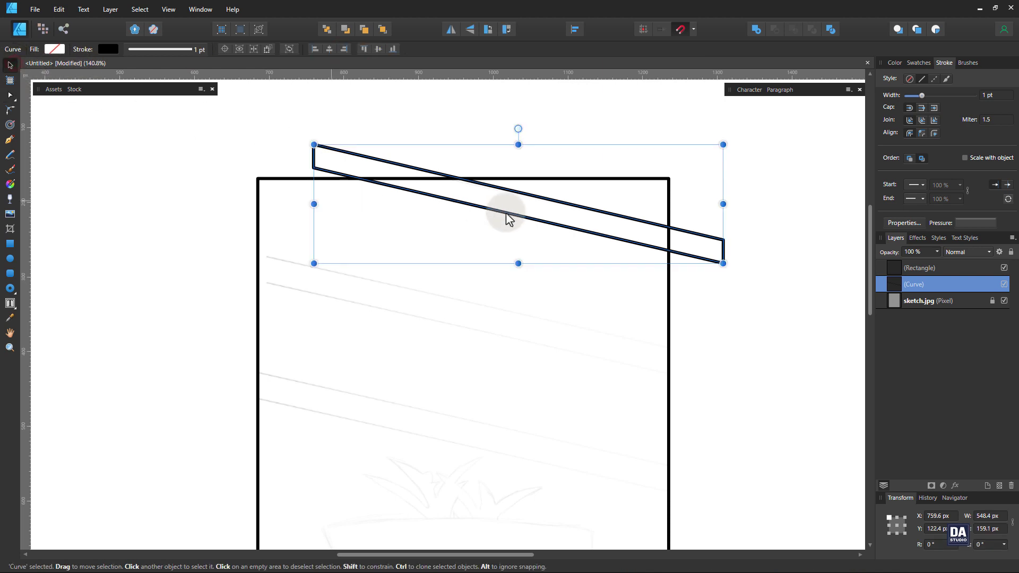
- Duplicate the slanted bar onto the next sketched shelf below and snap its ends to the rectangle's left and right sides
left_click_drag(535, 228, 514, 345)
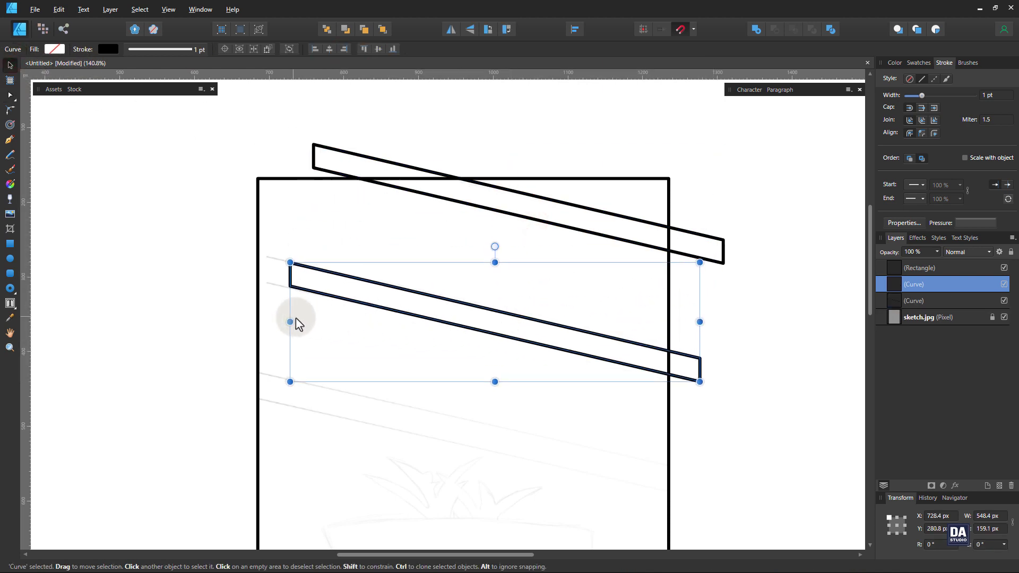
key("a")
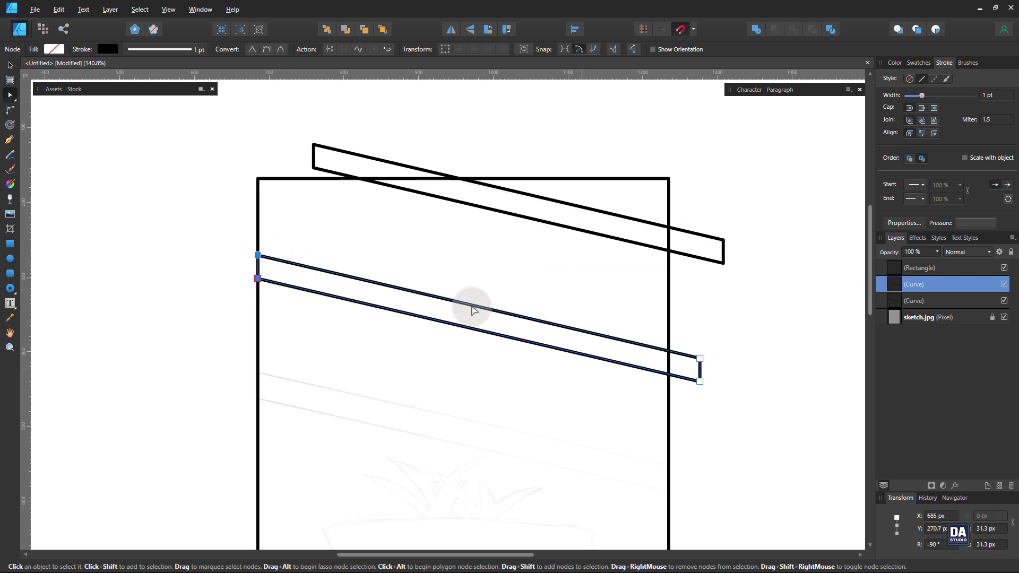
left_click_drag(745, 340, 669, 375)
- Duplicate the fitted bar about 159 px lower, onto the sketched shelf just above the plant
key("ctrl+space")
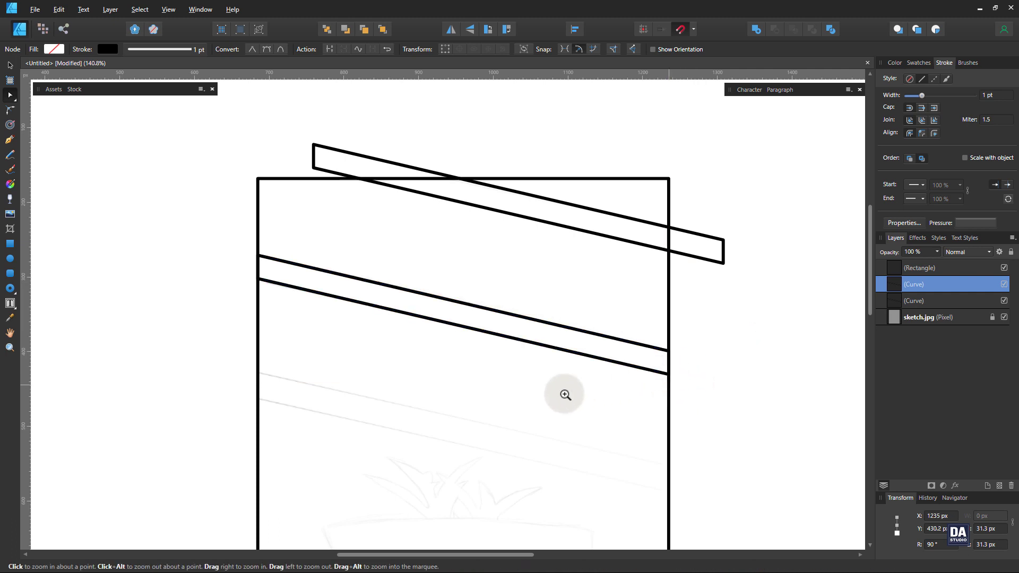
left_click_drag(562, 394, 496, 287)
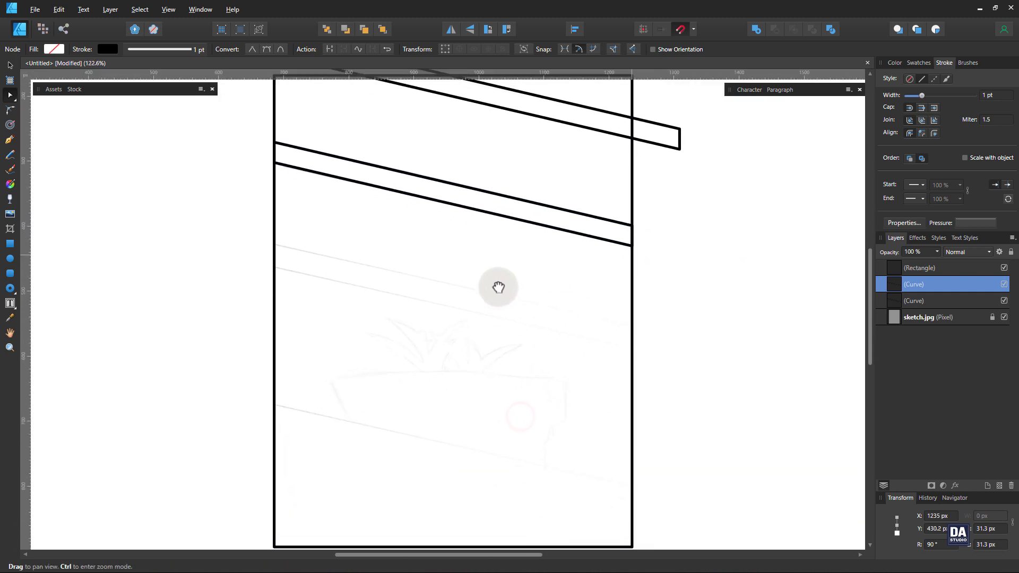
key("v")
left_click(496, 214)
left_click(500, 215)
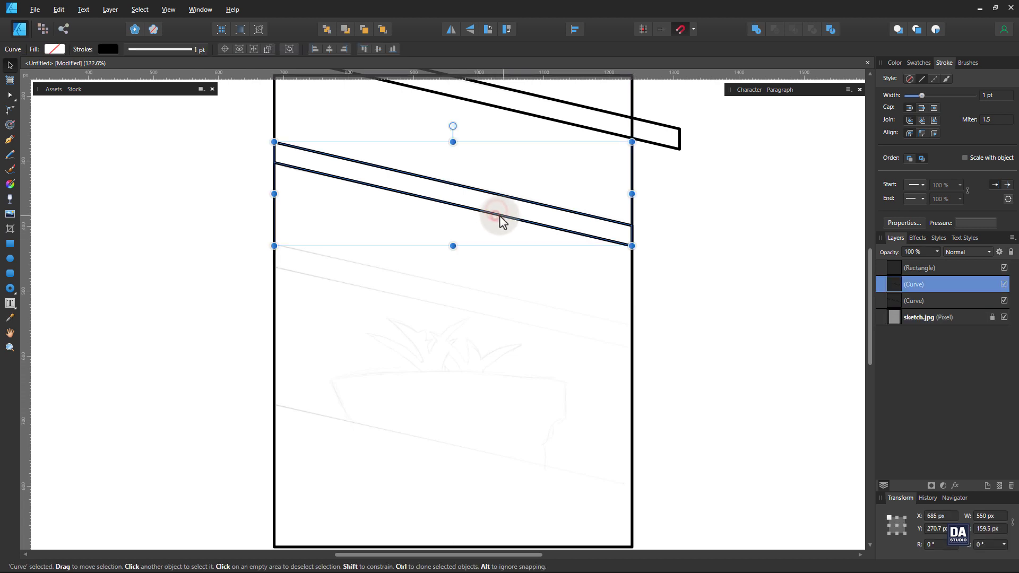
left_click_drag(503, 216, 492, 329)
- Duplicate the bar onto the lowest sketched line and extend its two bottom nodes to the rectangle's bottom corners
key("space")
left_click_drag(470, 423, 472, 378)
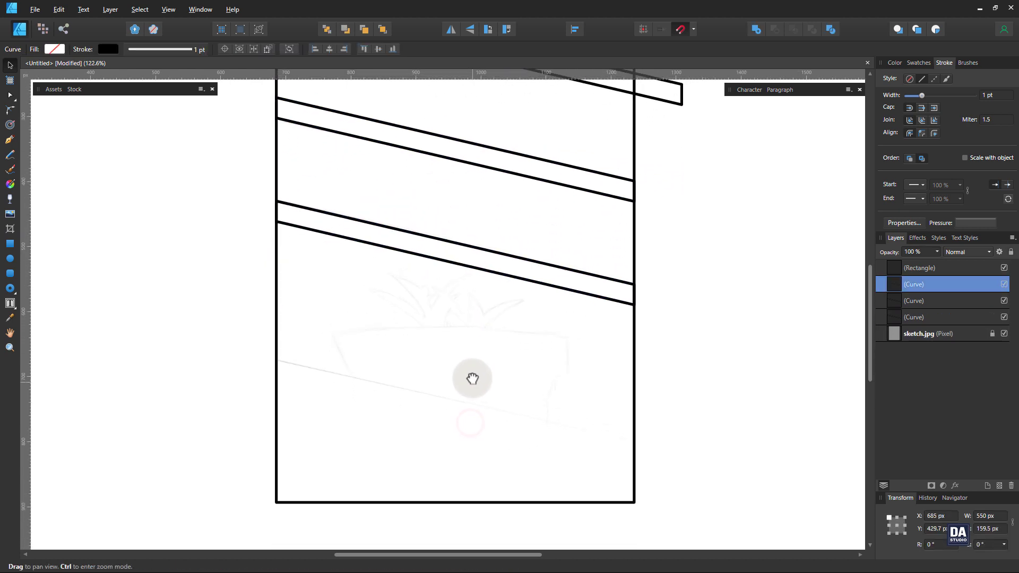
left_click_drag(481, 273, 466, 428)
key("a")
left_click(277, 378)
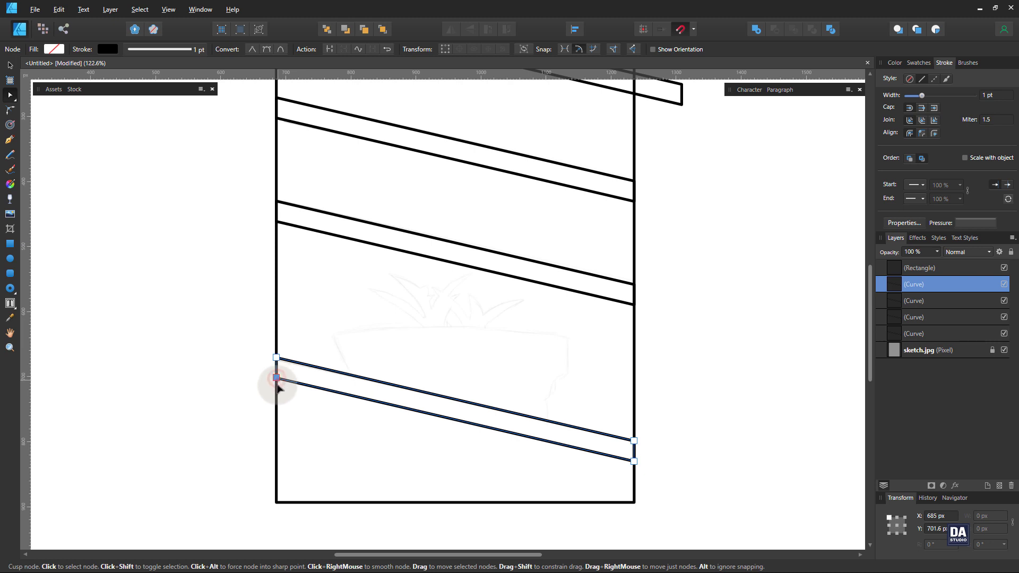
left_click_drag(277, 378, 276, 503)
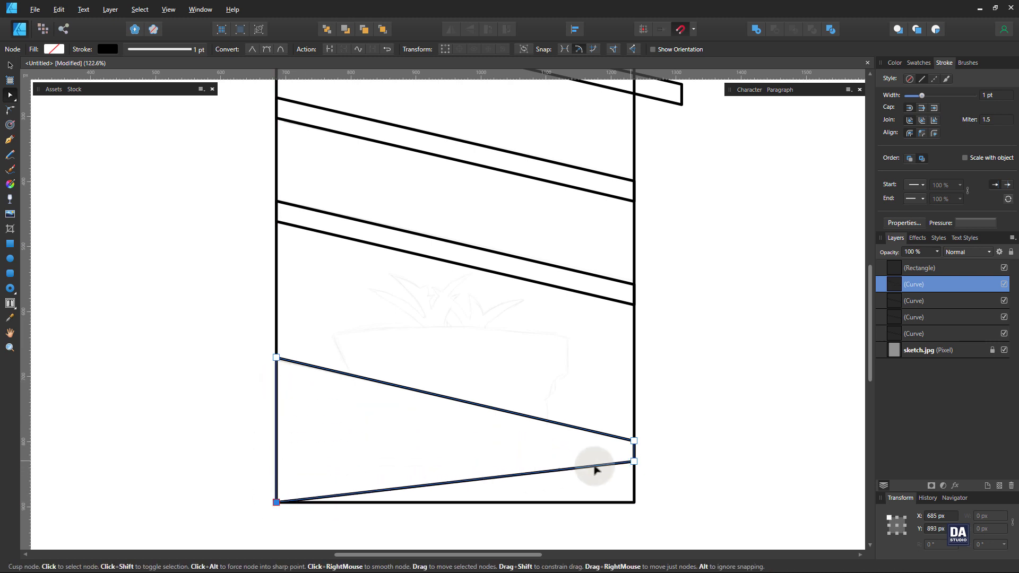
left_click_drag(634, 462, 633, 500)
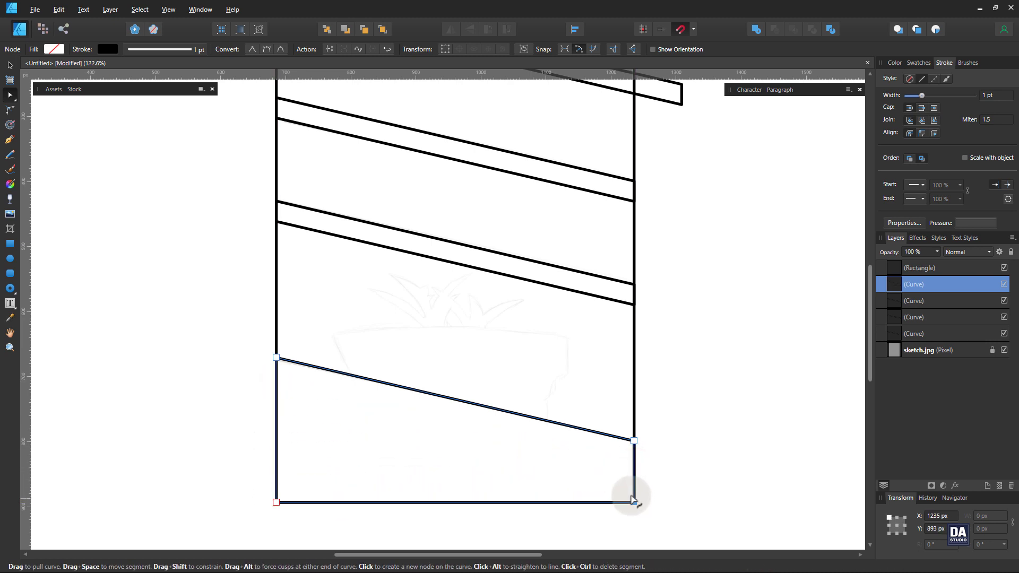
- Pull the right end nodes of the topmost bar back onto the rectangle's right side
key("ctrl+space")
left_click(598, 389, "ctrl+alt")
left_click_drag(560, 325, 550, 371)
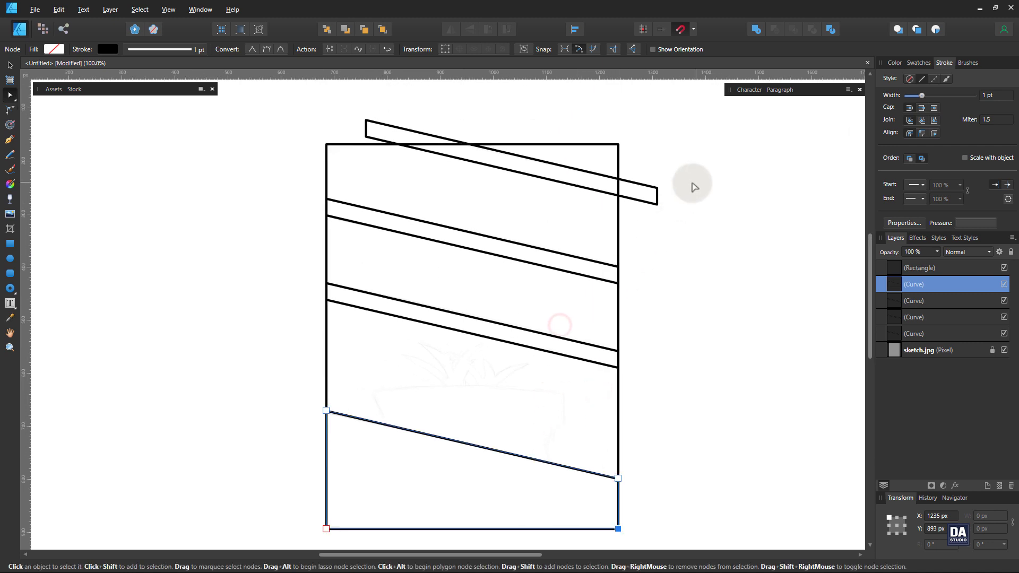
left_click_drag(693, 183, 650, 213)
left_click(658, 196)
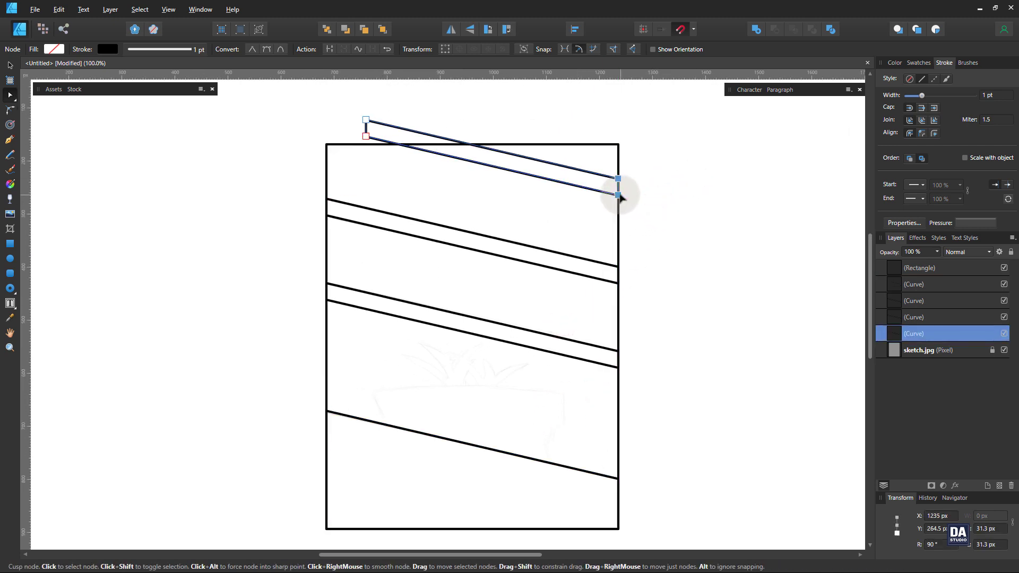
- Fit the left end of the topmost bar to the rectangle's top edge by moving its two end nodes
key("ctrl+space")
left_click_drag(451, 113, 632, 193)
left_click_drag(241, 111, 332, 182)
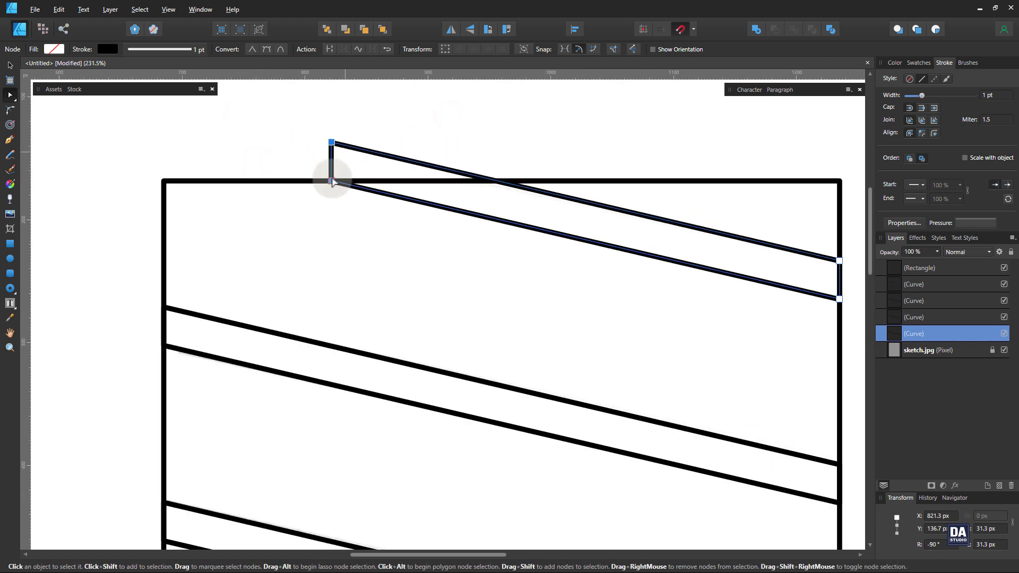
left_click(333, 142)
left_click_drag(332, 143, 161, 162)
left_click(487, 143)
- Trace the sketched pot with the Pen tool as six straight-connected nodes, starting and ending on the lowest slanted line
key("ctrl+space")
left_click_drag(490, 382, 450, 354)
key("ctrl")
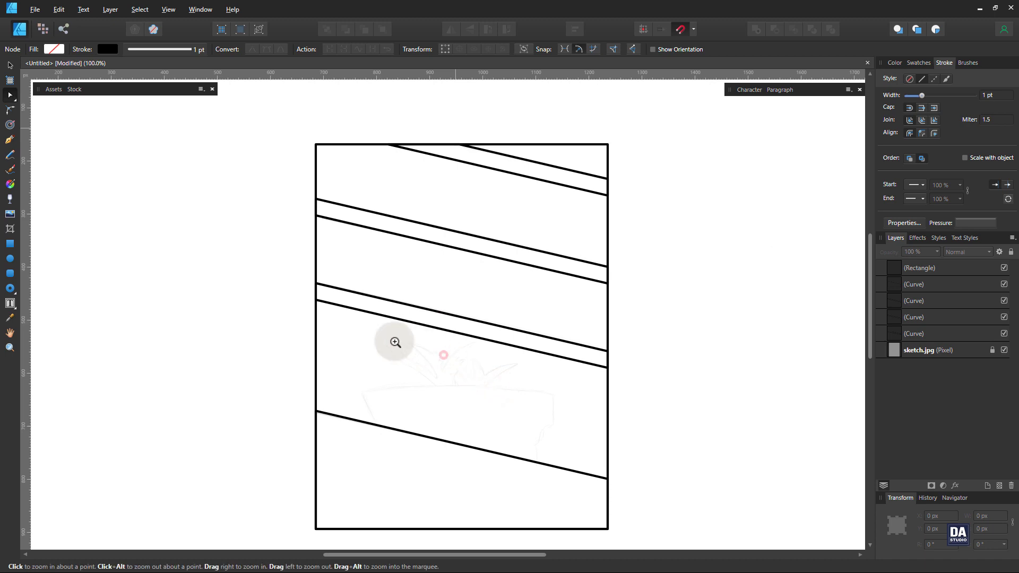
key("ctrl")
left_click_drag(432, 398, 614, 446)
left_click(386, 333)
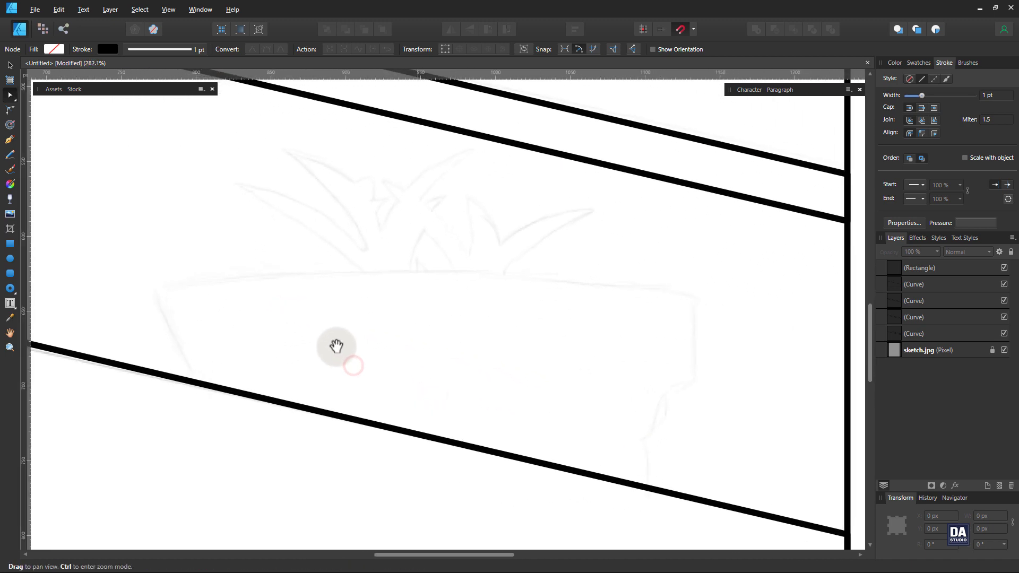
left_click(10, 140)
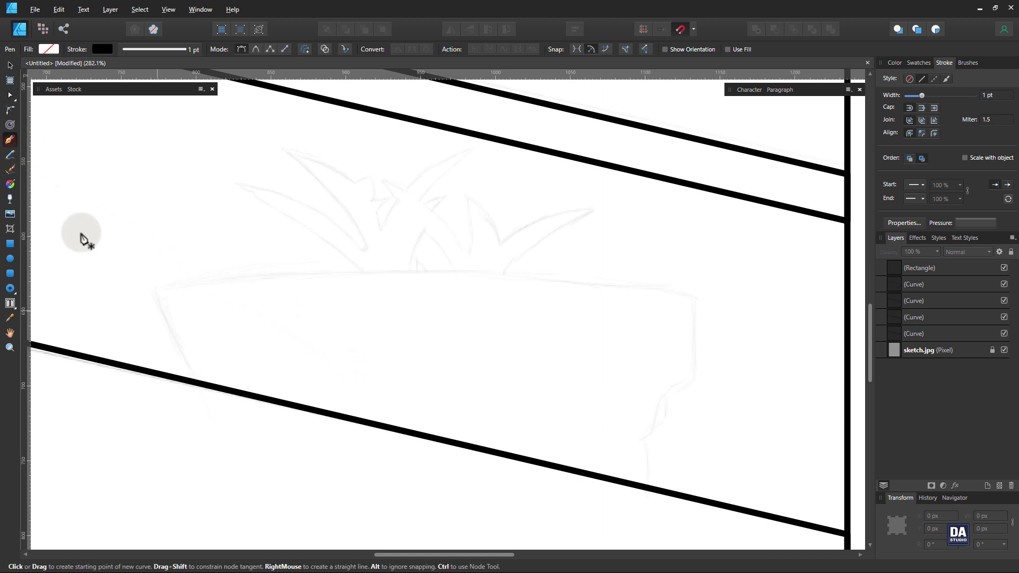
left_click(200, 386)
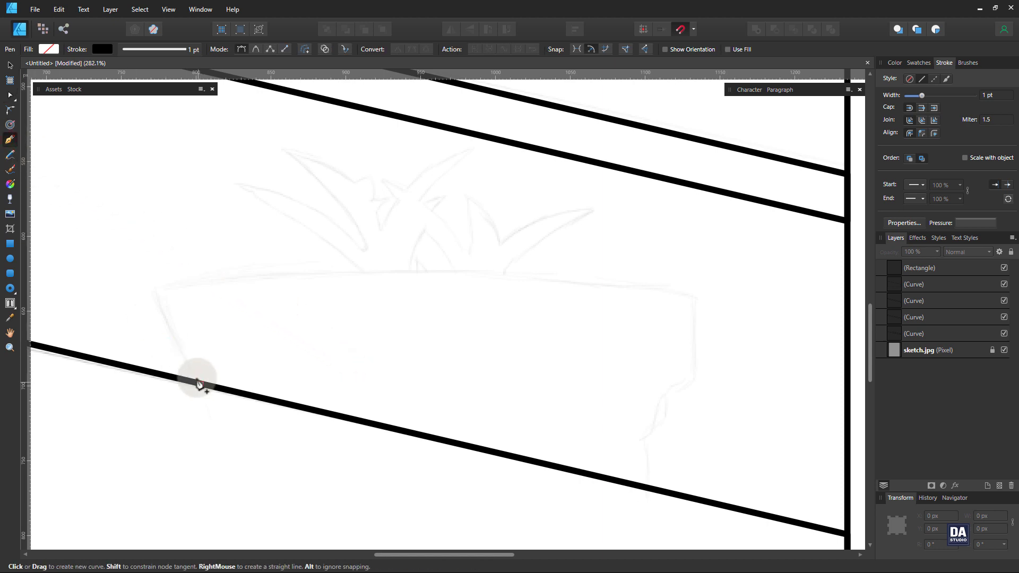
left_click(155, 292)
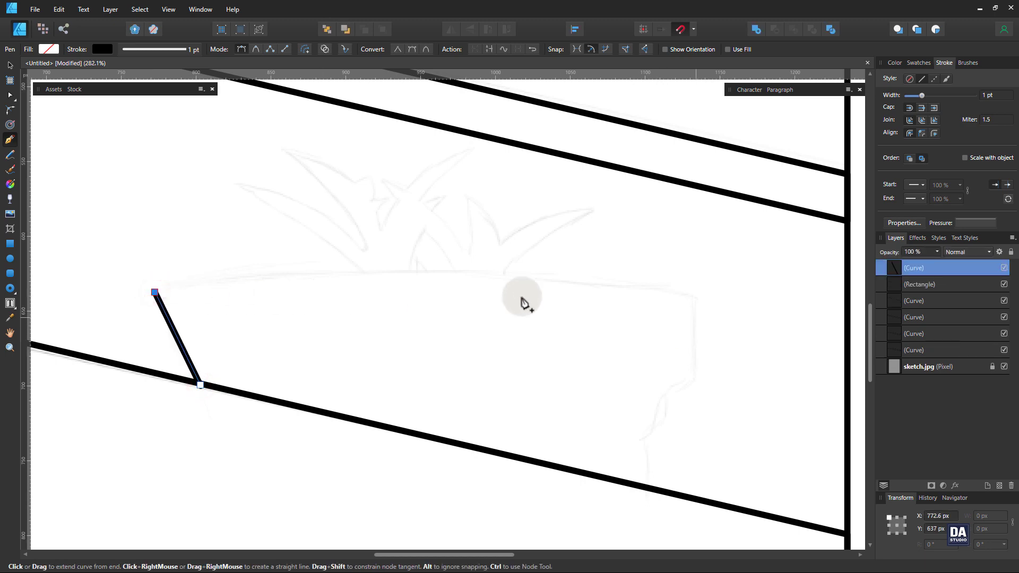
left_click(695, 299)
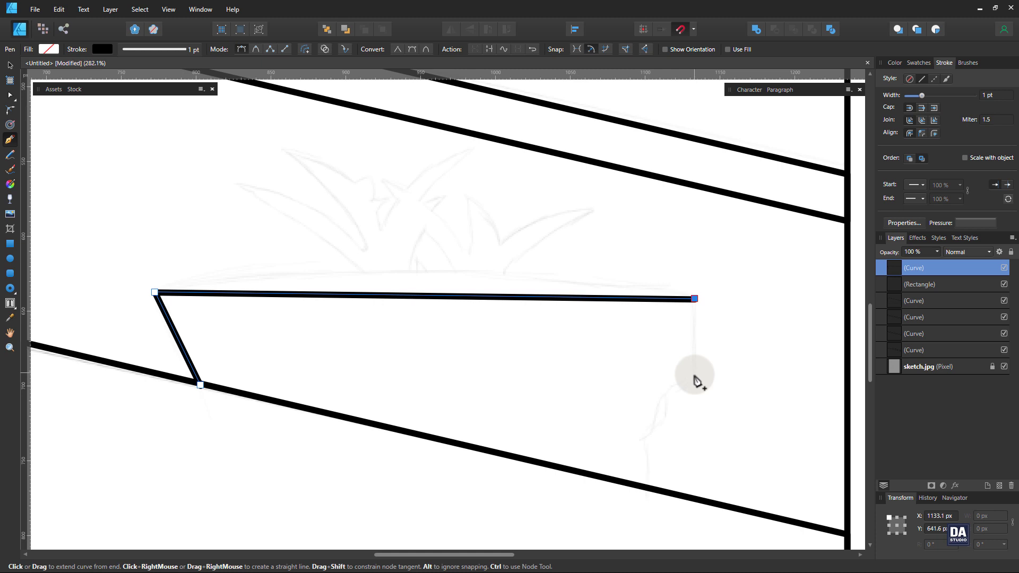
left_click(695, 374)
left_click(642, 441)
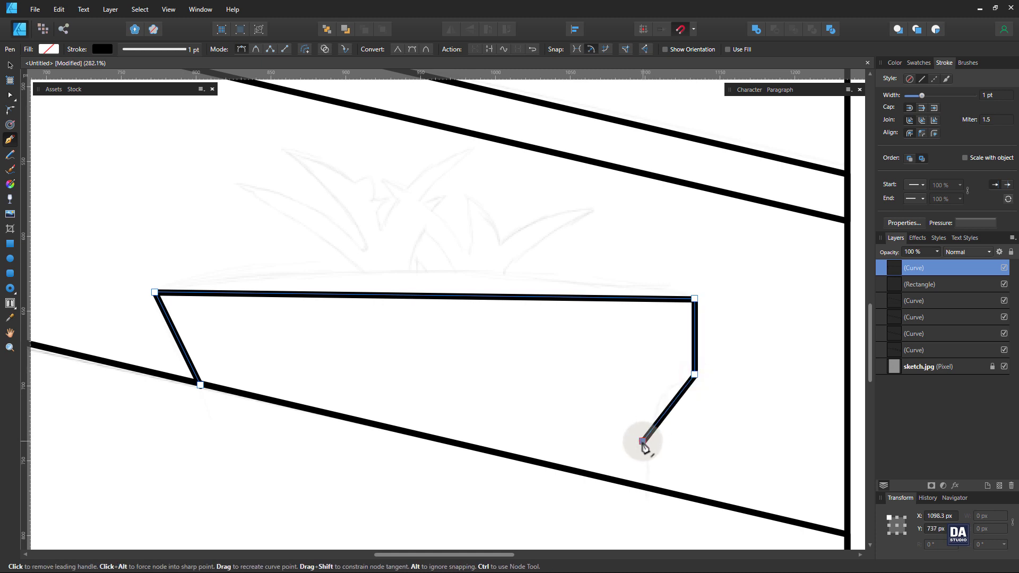
left_click(646, 487)
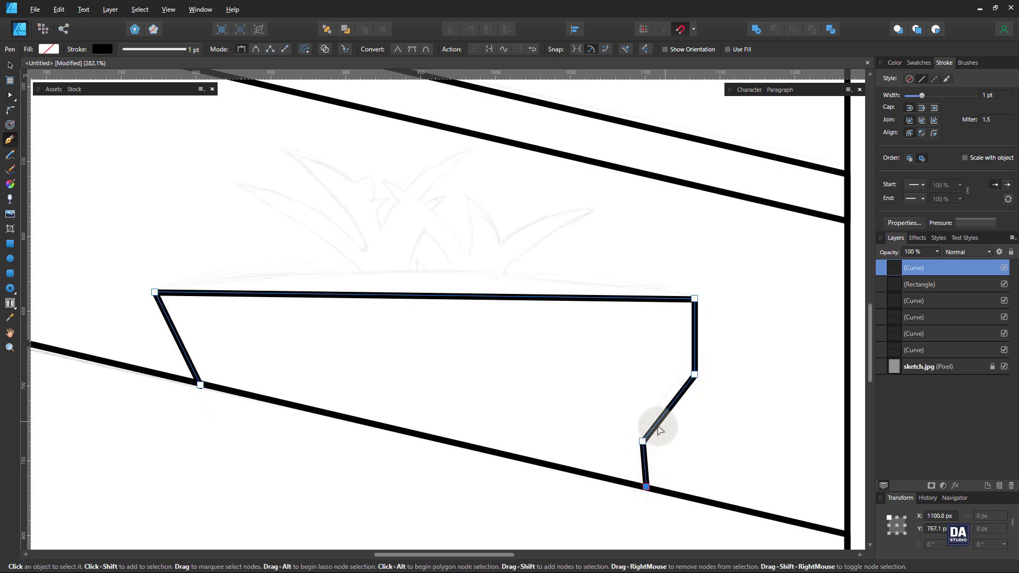
- Bend the pot's lower right diagonal segment into an S-curve and arch its top edge to follow the sketch
left_click(695, 374)
left_click_drag(689, 406, 658, 381)
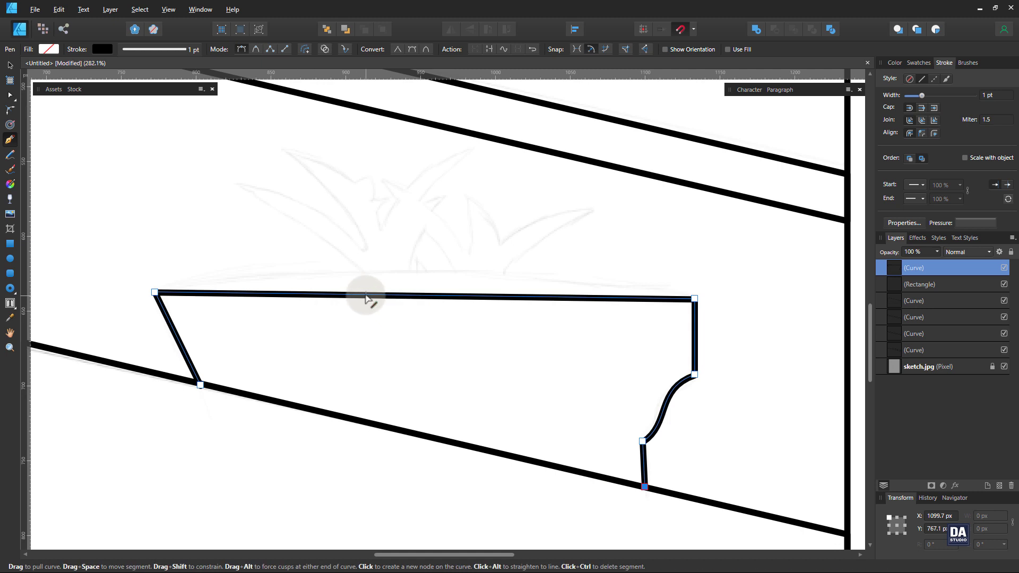
left_click_drag(365, 297, 364, 280)
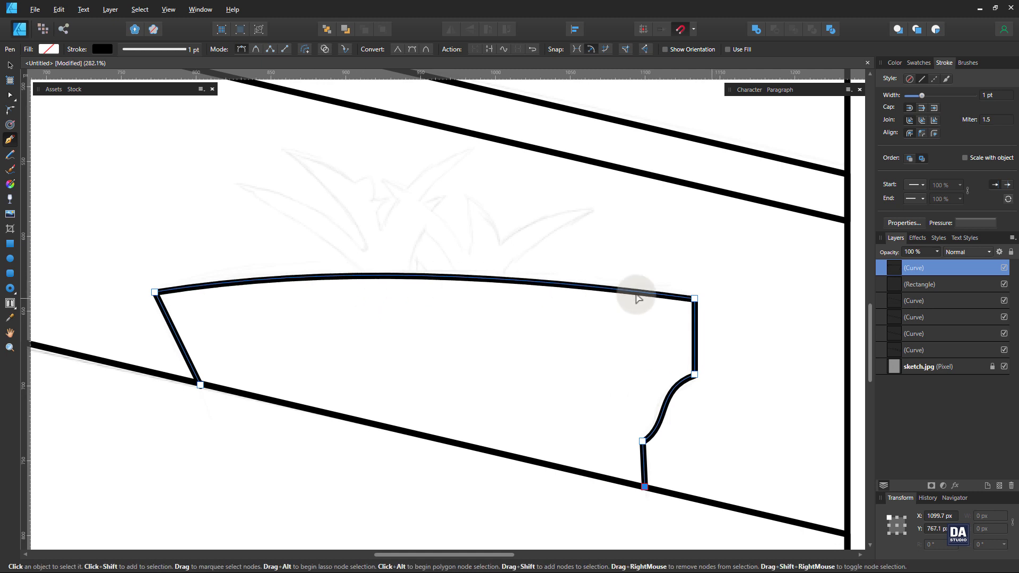
left_click(694, 298)
left_click_drag(530, 274, 610, 268)
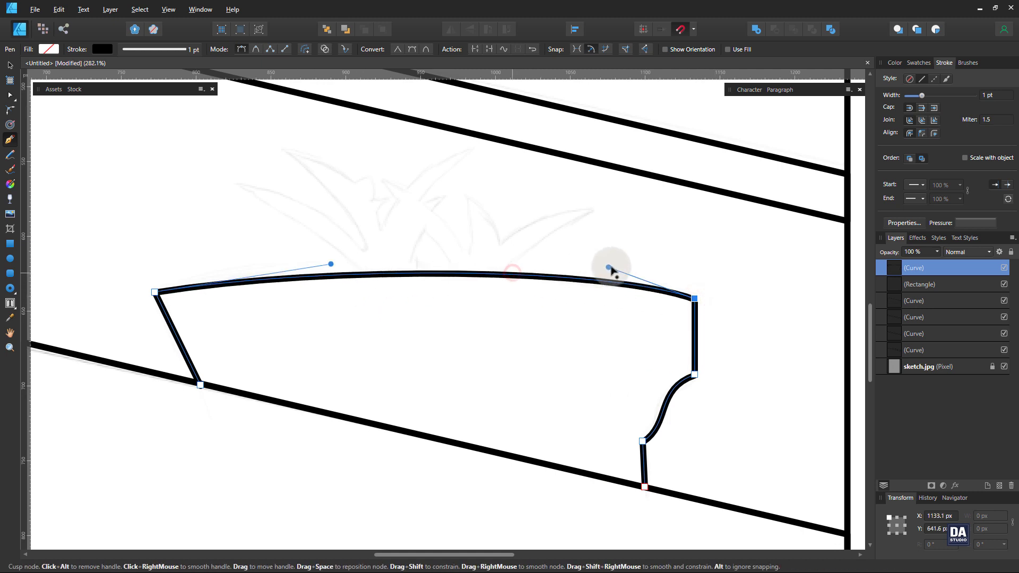
left_click_drag(331, 264, 245, 261)
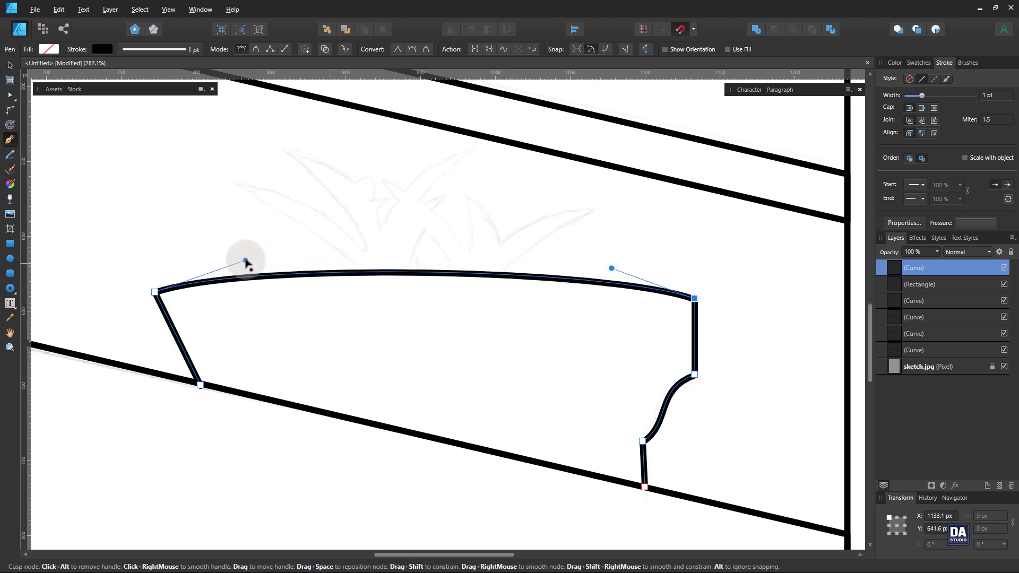
left_click_drag(155, 292, 158, 295)
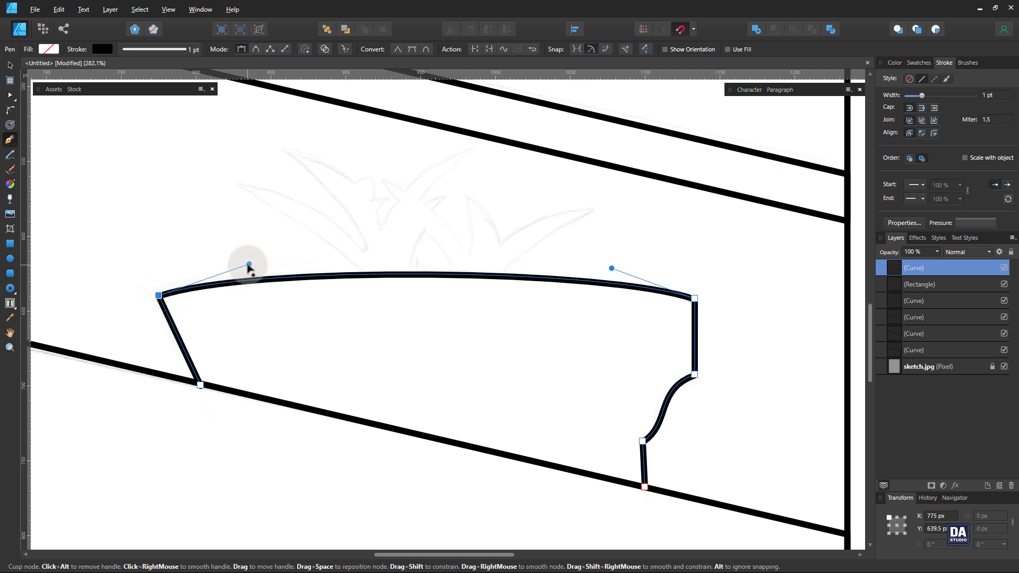
left_click_drag(249, 265, 264, 257)
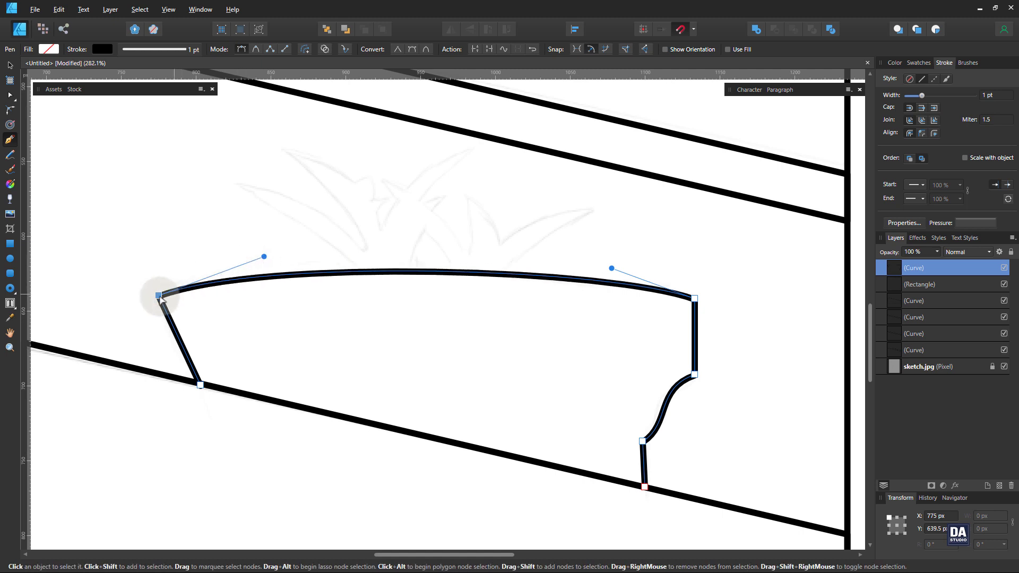
- Round the pot's two upper corners to about 9.3 px and draw a straight line between its two bottom ends
key("c")
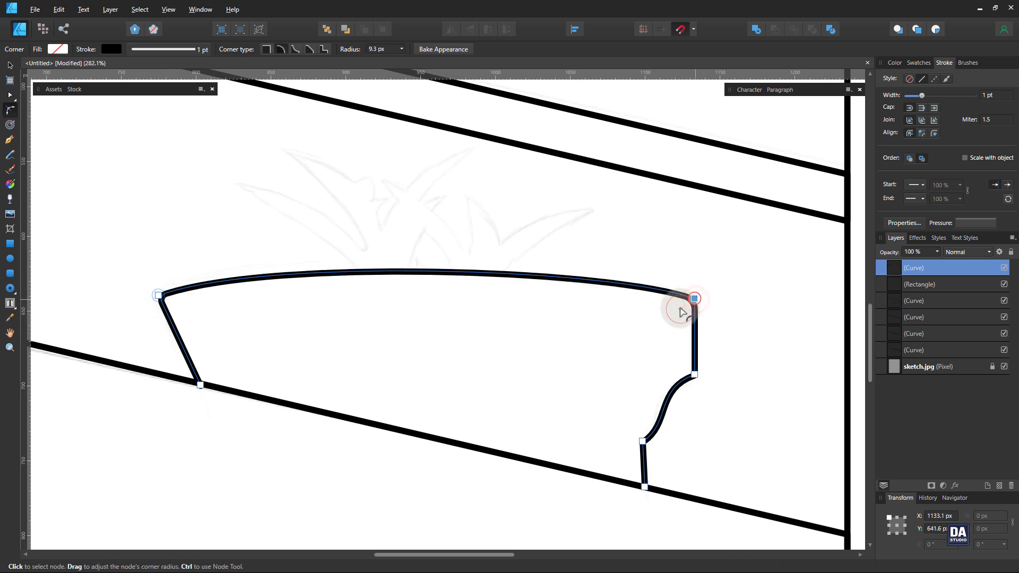
left_click(723, 316)
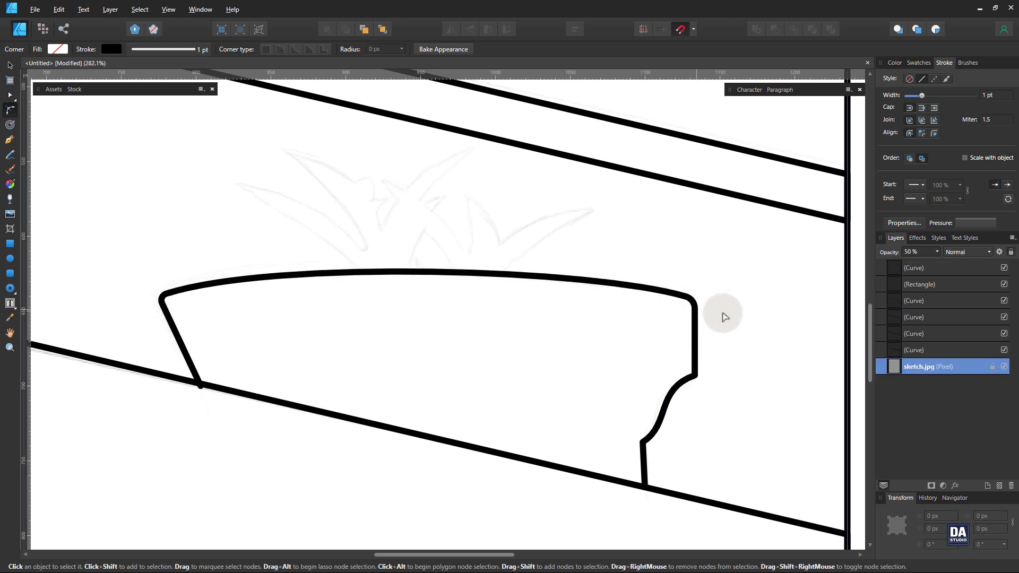
left_click(200, 384)
key("p")
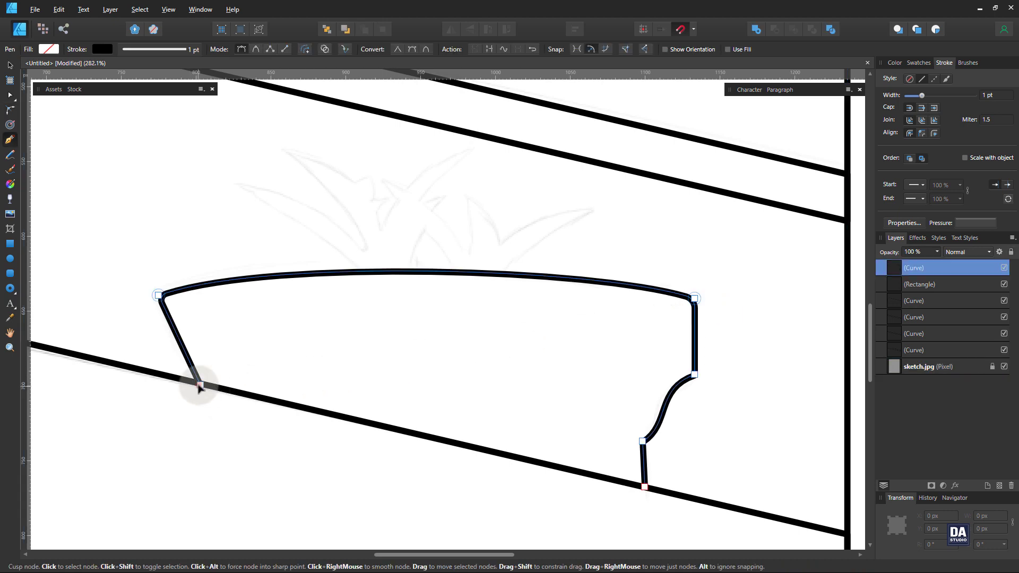
left_click(644, 487)
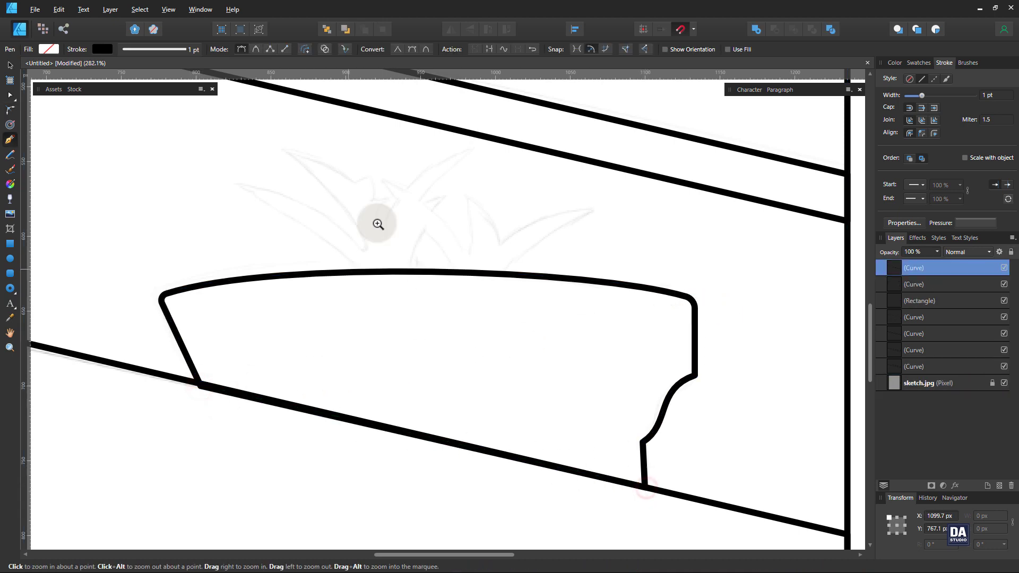
- Draw the rightmost leaf's lower edge as a bent curve from the pot's rim to the leaf tip, with a 0.5 pt stroke
left_click_drag(343, 190, 481, 206)
mouse_move(482, 206)
left_mouse_down()
mouse_move(409, 341)
mouse_move(382, 308)
left_mouse_up()
left_click(529, 436)
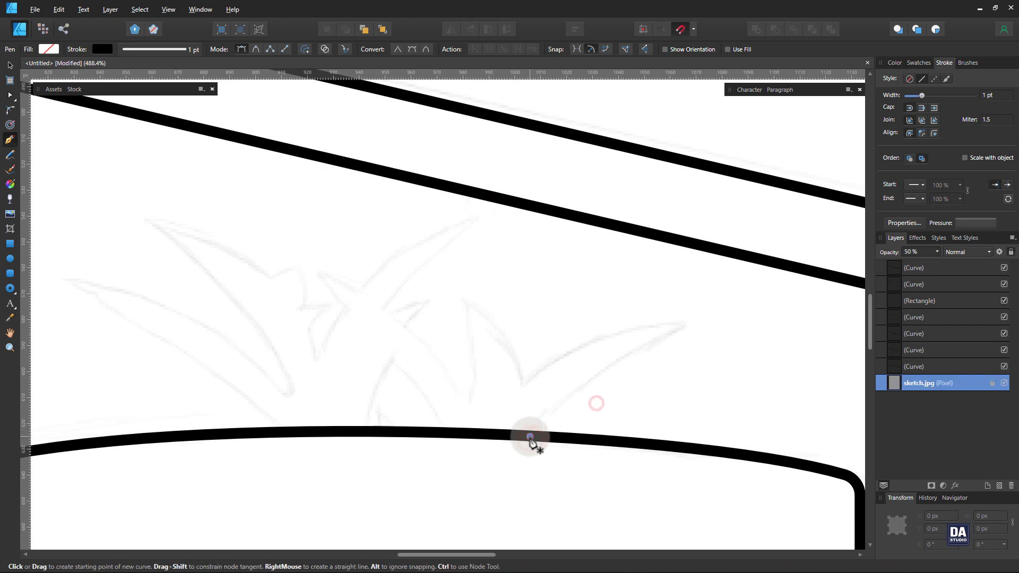
left_click(691, 324)
left_click_drag(600, 388, 587, 381)
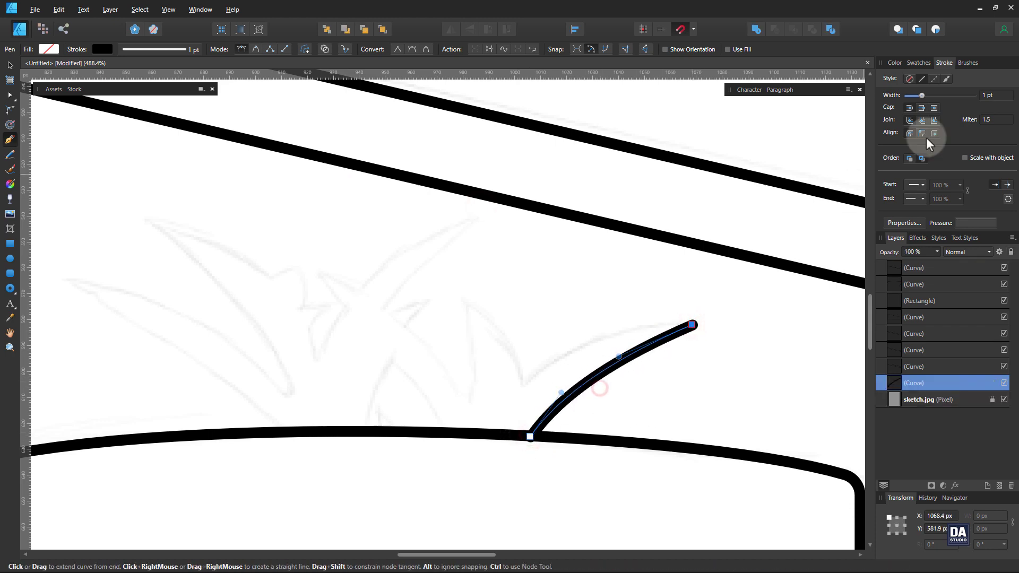
scroll(985, 95, "down", 4)
left_click_drag(692, 324, 688, 329)
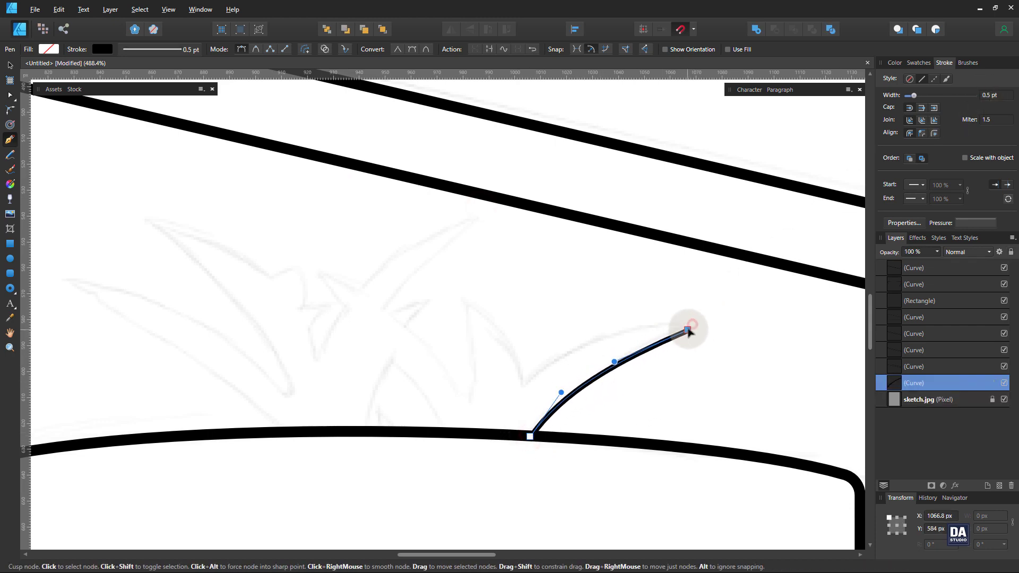
- Continue the curve along the rightmost leaf's arched upper edge and around the short upright leaf beside it
left_click_drag(613, 361, 603, 339)
left_click(524, 386)
left_click(464, 298)
left_click_drag(494, 343, 505, 328)
left_click(467, 402)
left_click_drag(466, 351, 476, 352)
- Trace the long left-leaning leaf with two bent segments down to the pot's rim and end the curve
left_click(323, 274)
left_click_drag(398, 341, 411, 331)
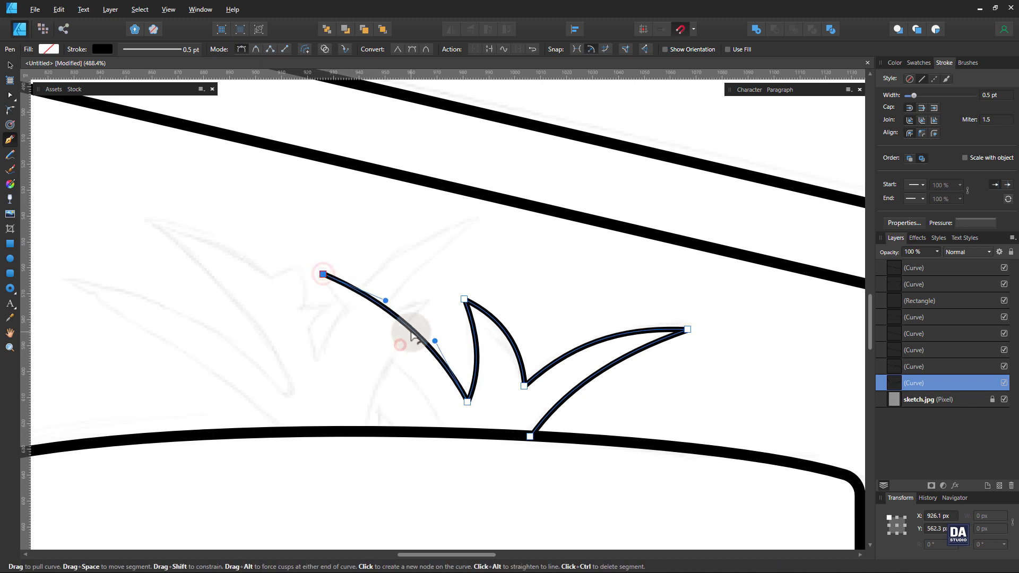
left_click(446, 431)
left_click_drag(412, 387, 422, 386)
left_click_drag(376, 329, 389, 336)
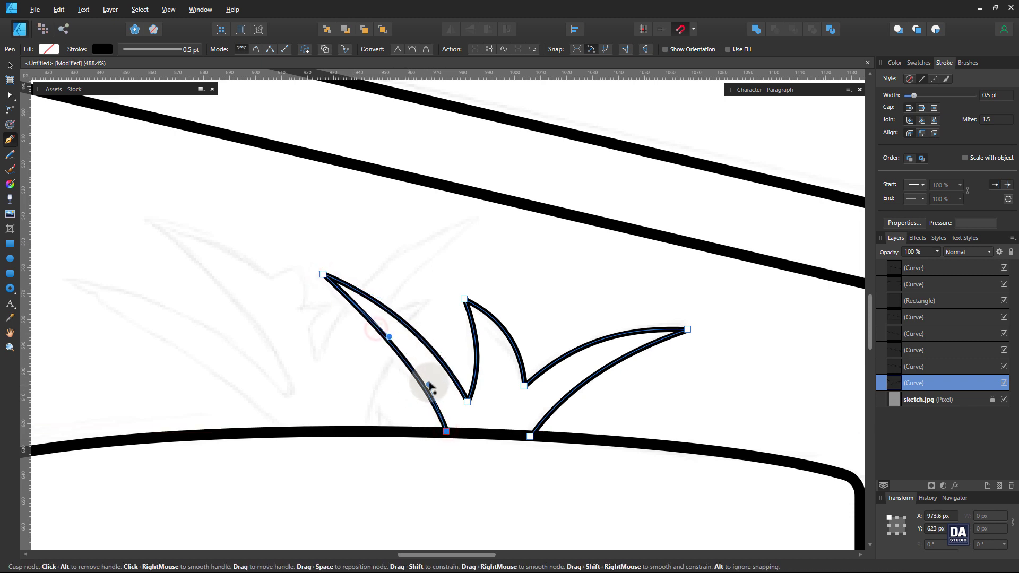
left_click_drag(431, 386, 380, 332)
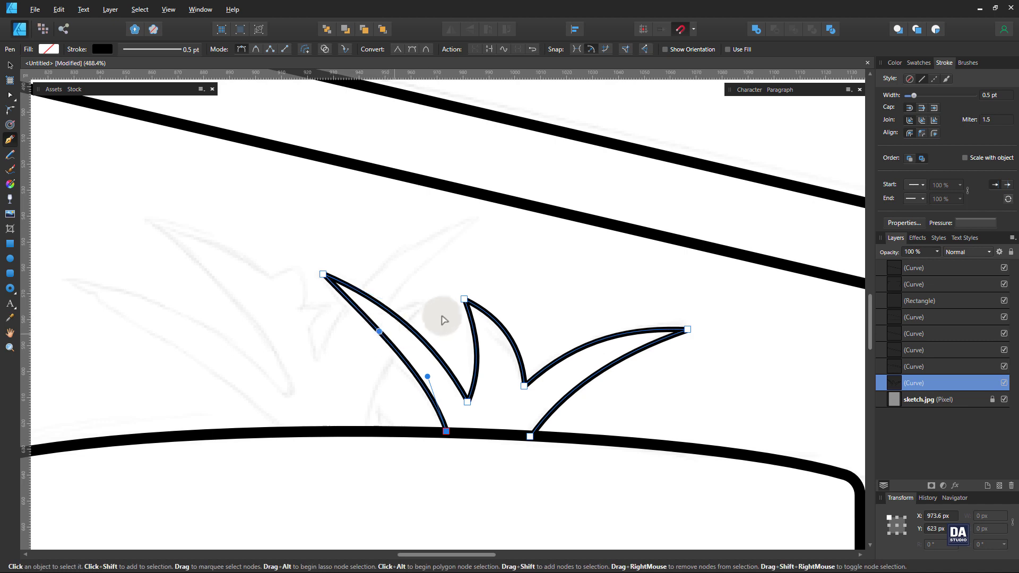
key("Escape")
- Start a new curve on the pot's rim and trace the small right-leaning leaf with two bent segments
left_click(364, 431)
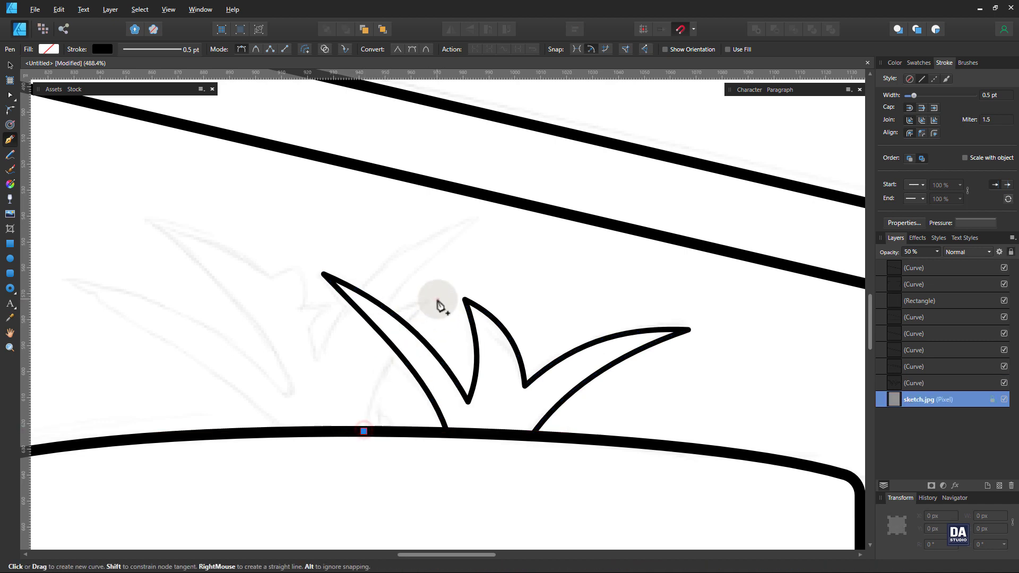
left_click(438, 300)
left_click_drag(414, 348, 378, 321)
left_click(370, 331)
left_click_drag(406, 313, 402, 308)
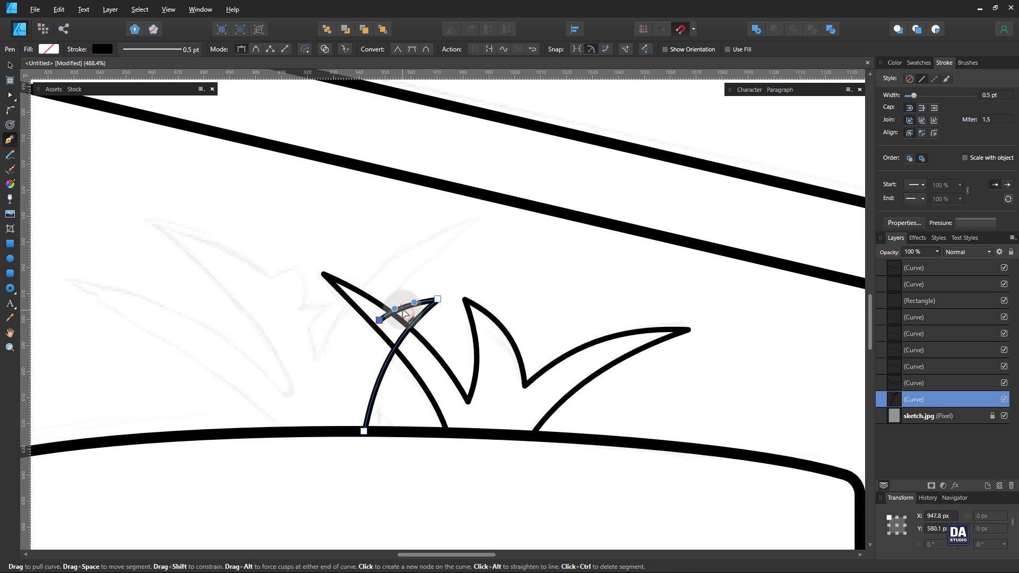
- Extend the curve around the tall right-leaning leaf, arching its upper edge down to the inner base node
left_click(486, 216)
left_click(318, 363)
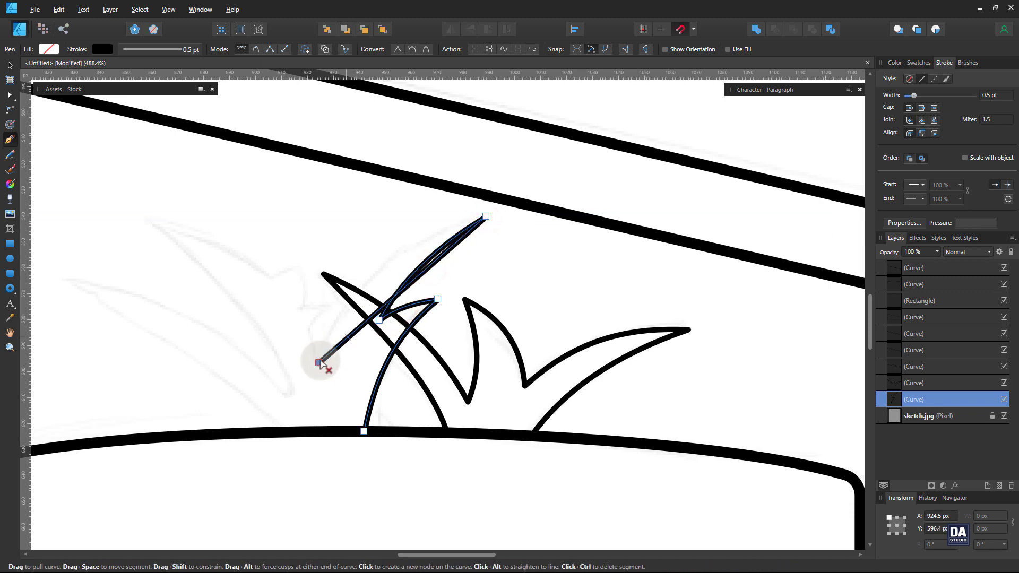
left_click_drag(360, 326, 357, 294)
left_click_drag(419, 245, 415, 238)
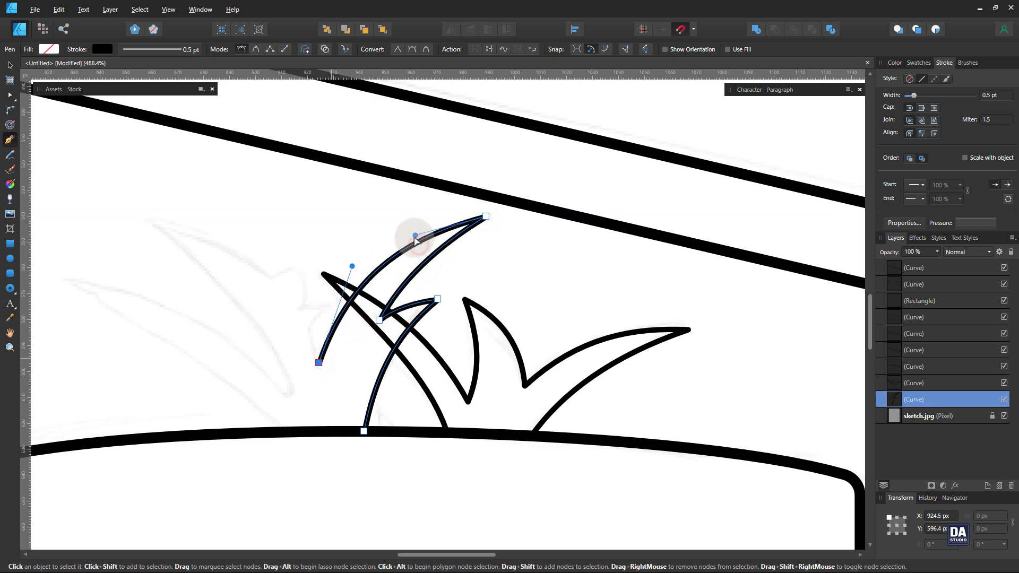
- Continue the curve through the small jagged leaf tips between the tall leaves, adjusting nodes and handles to match the sketch
scroll(307, 289, "up", 3)
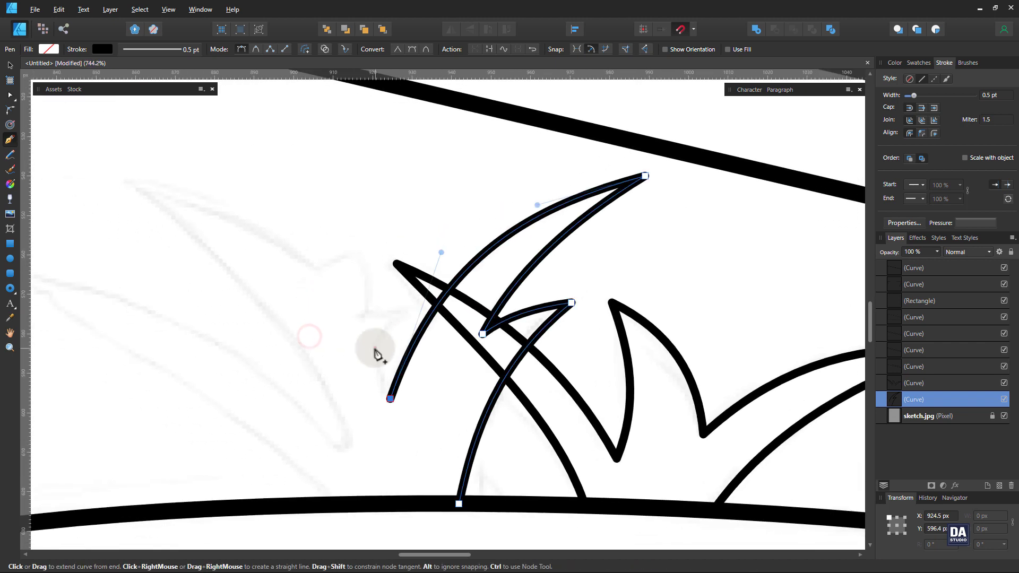
left_click_drag(376, 348, 375, 371)
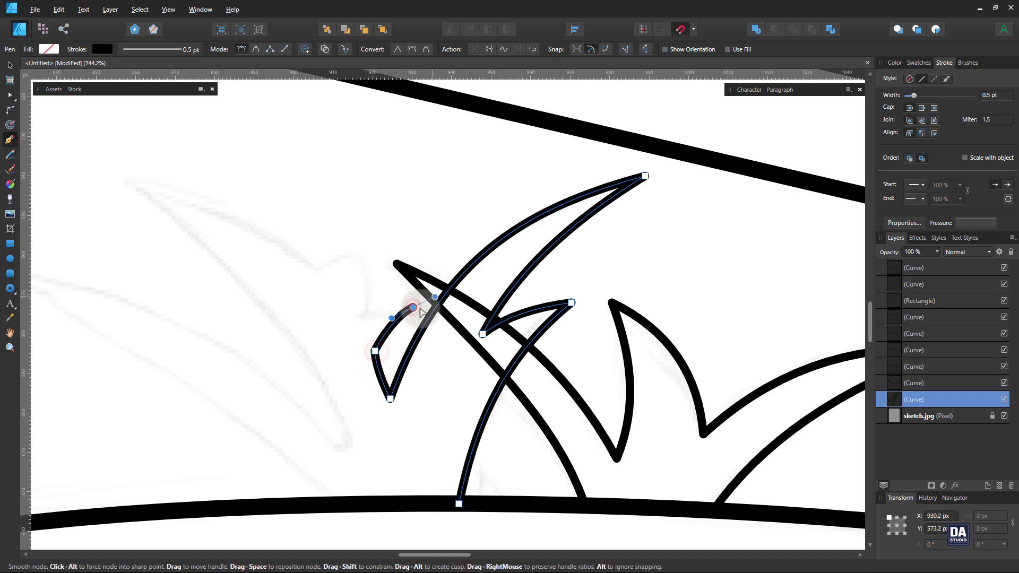
left_click(412, 307)
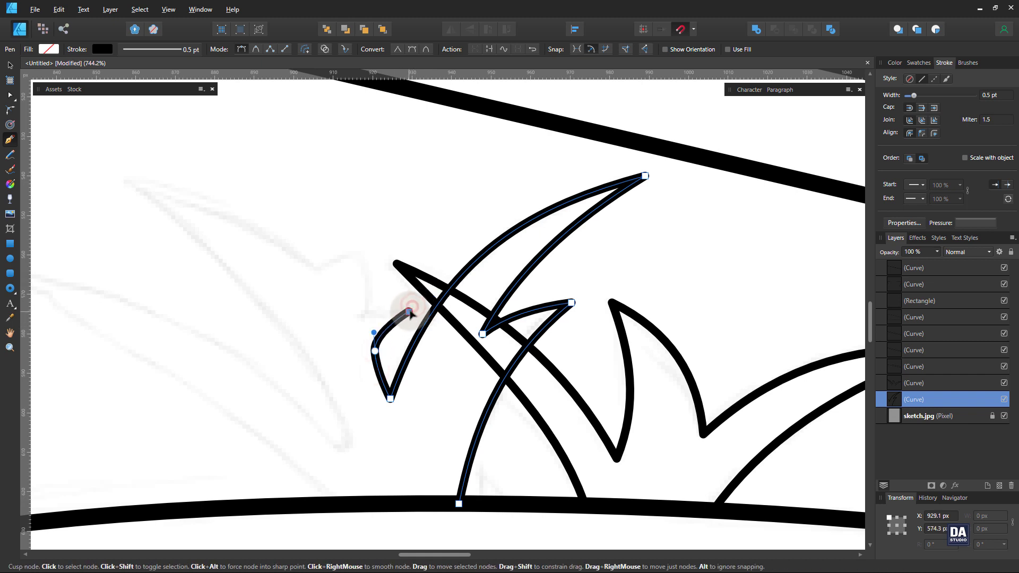
left_click(366, 318)
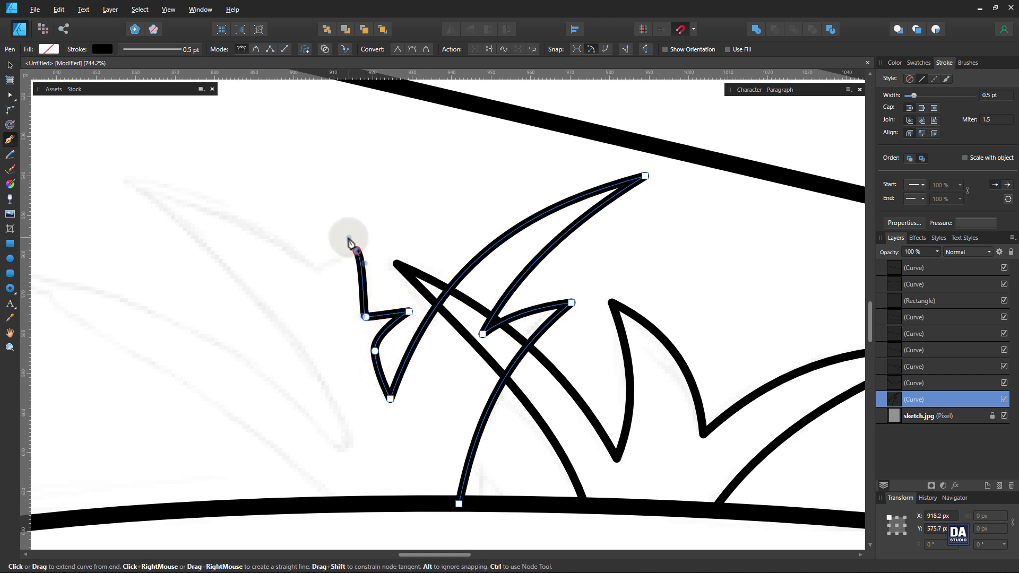
left_click_drag(349, 239, 348, 240)
left_click(319, 270)
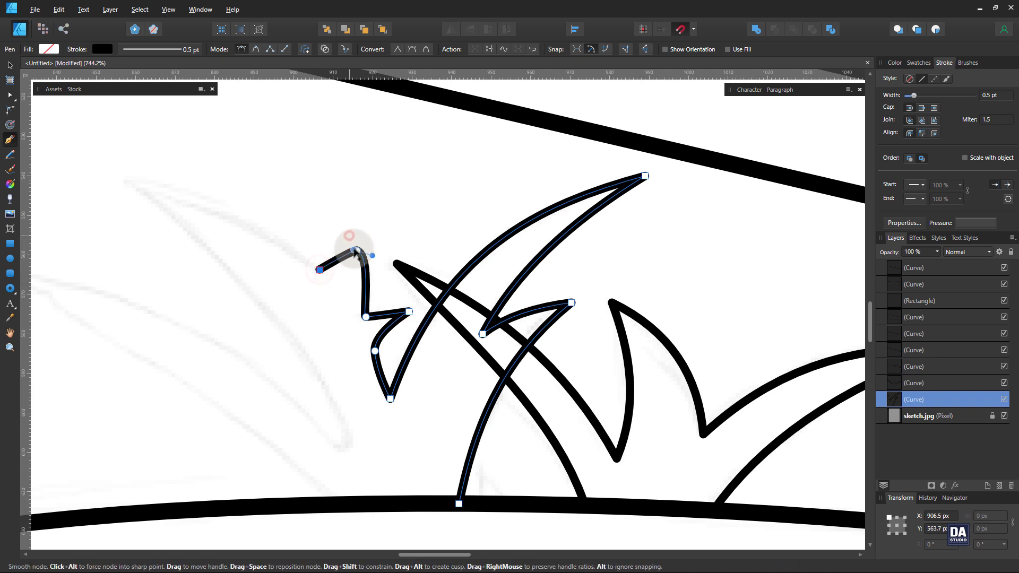
left_click(338, 260)
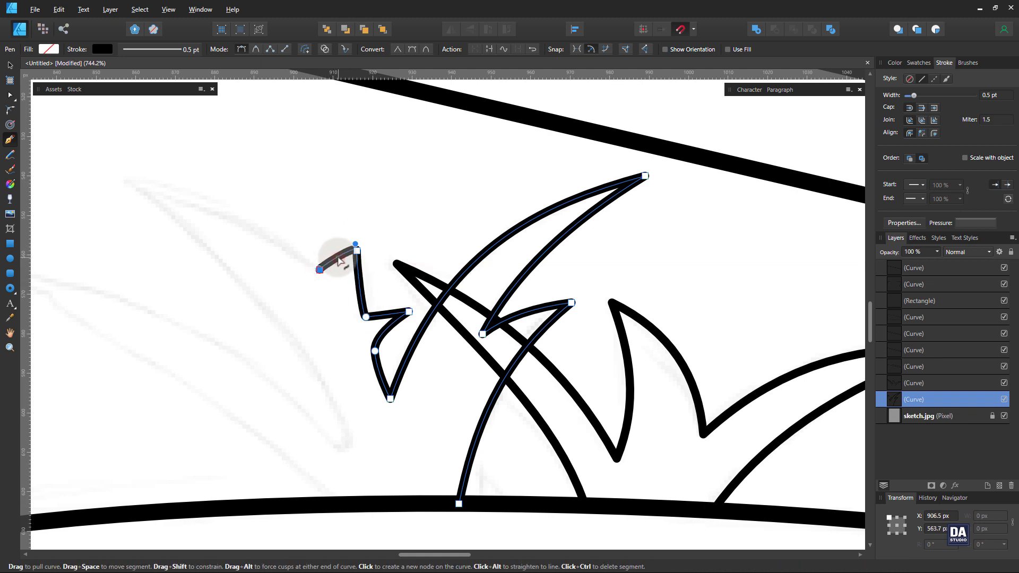
left_click(361, 242)
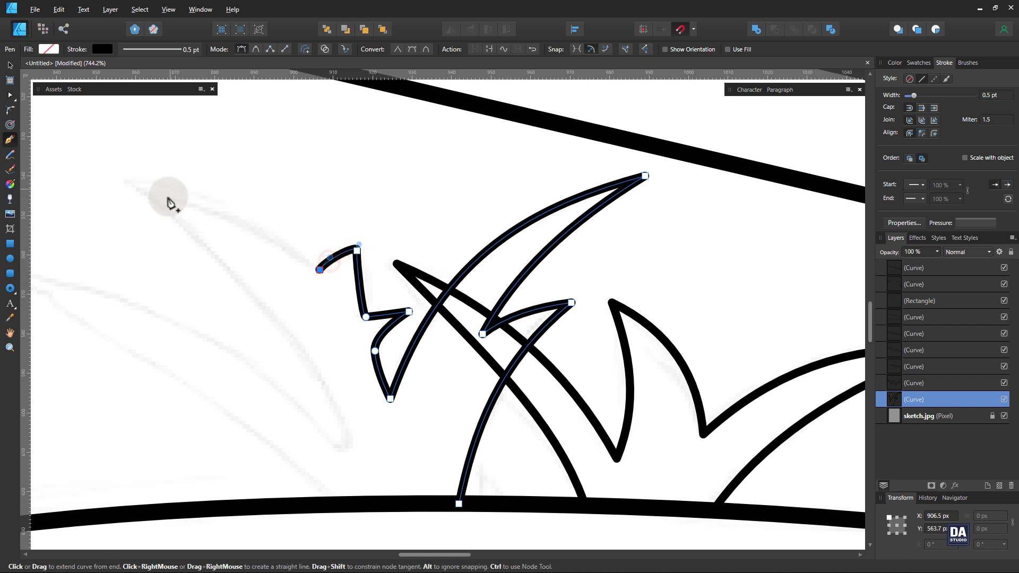
- Trace the tall left-leaning leaf from the jagged notch to its tip and down to a smooth base node
left_click_drag(126, 181, 232, 230)
left_click_drag(348, 446, 357, 490)
left_click_drag(293, 368, 282, 348)
left_click_drag(136, 179, 147, 203)
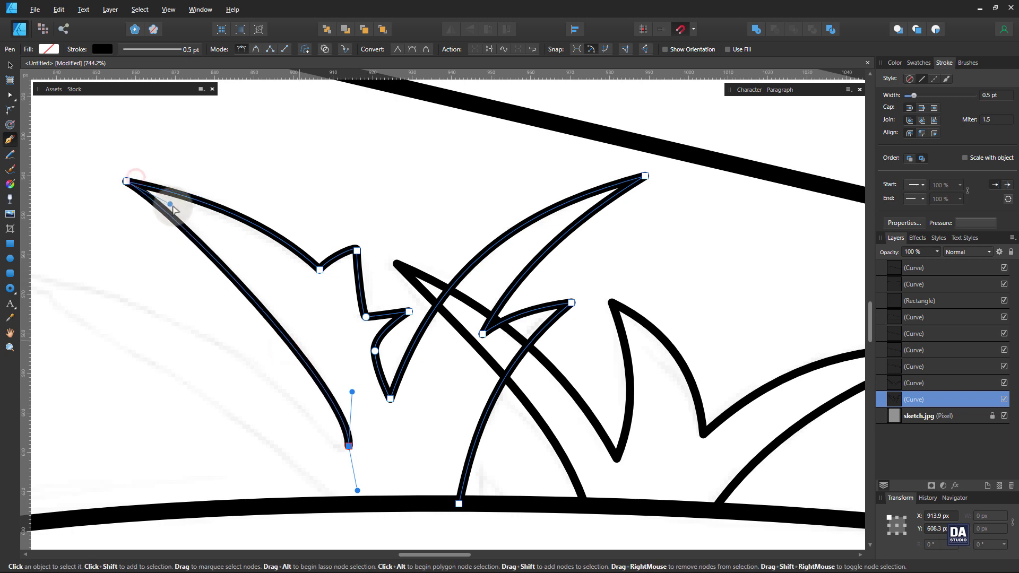
- Add the lowest left leaf's tip node and arch the leaf's upper edge by adjusting both handles
left_click_drag(286, 419, 404, 398)
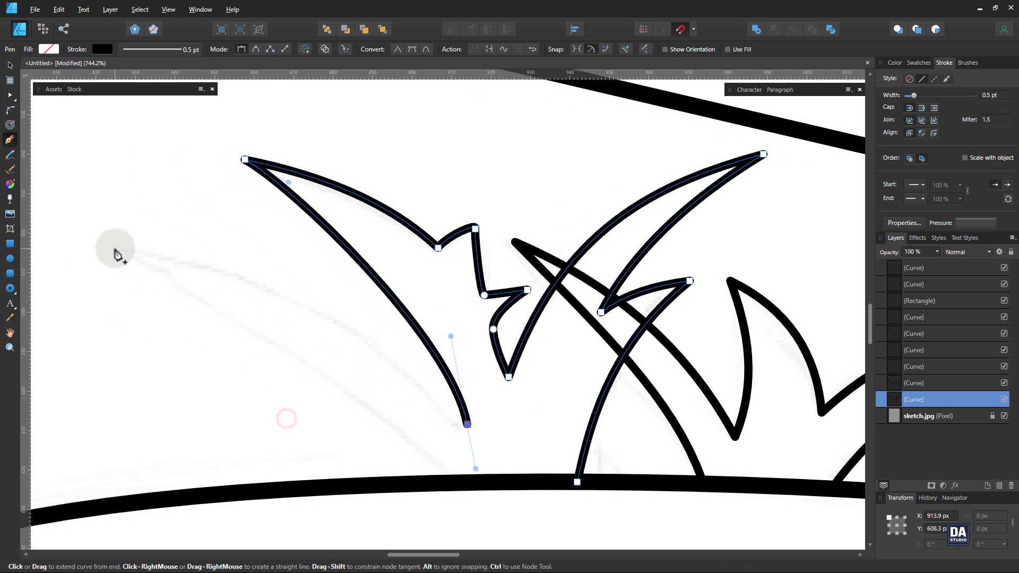
left_click(114, 248)
left_click_drag(471, 467, 421, 369)
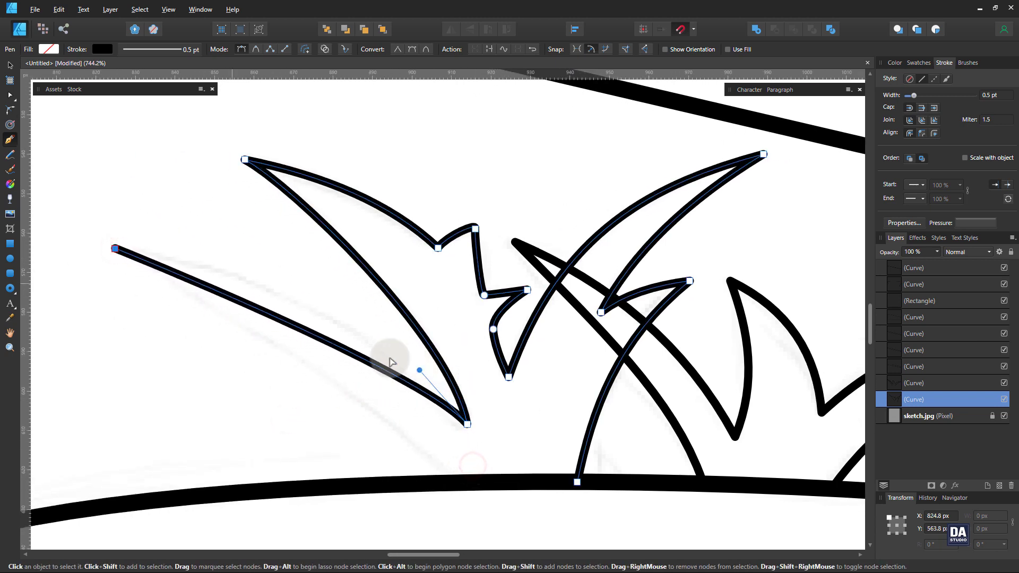
left_click_drag(206, 286, 216, 277)
left_click_drag(137, 235, 187, 236)
left_click_drag(427, 361, 389, 339)
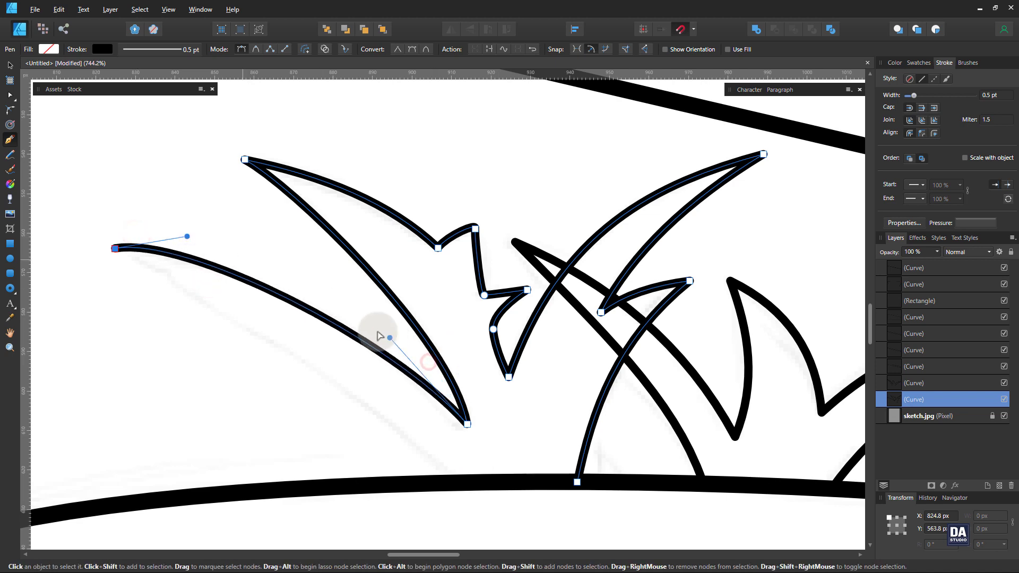
left_click_drag(187, 236, 225, 235)
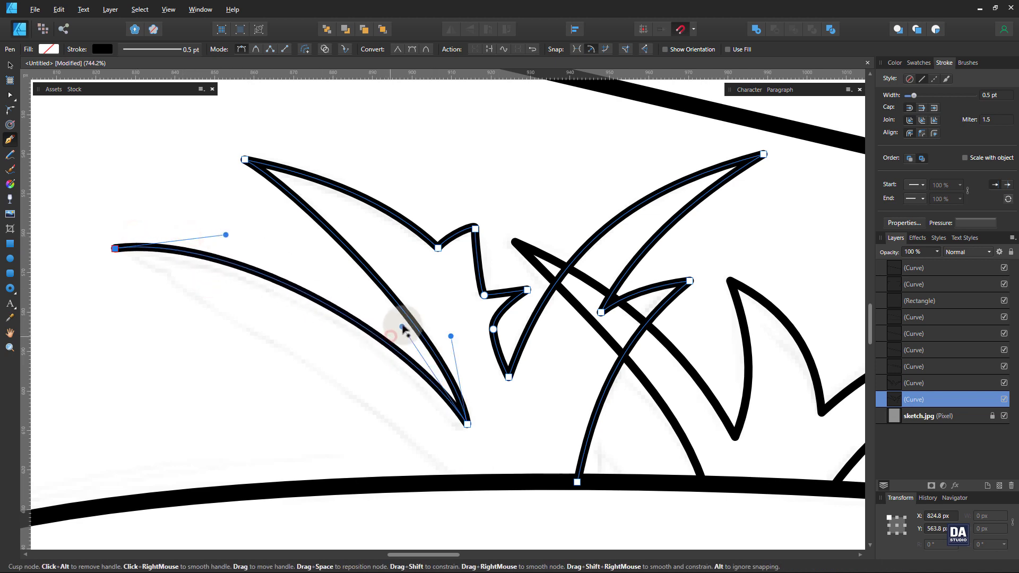
- Bend the lowest left leaf's underside down to the pot's rim and close the curve at its starting node
left_click(454, 482)
left_click_drag(288, 364, 301, 353)
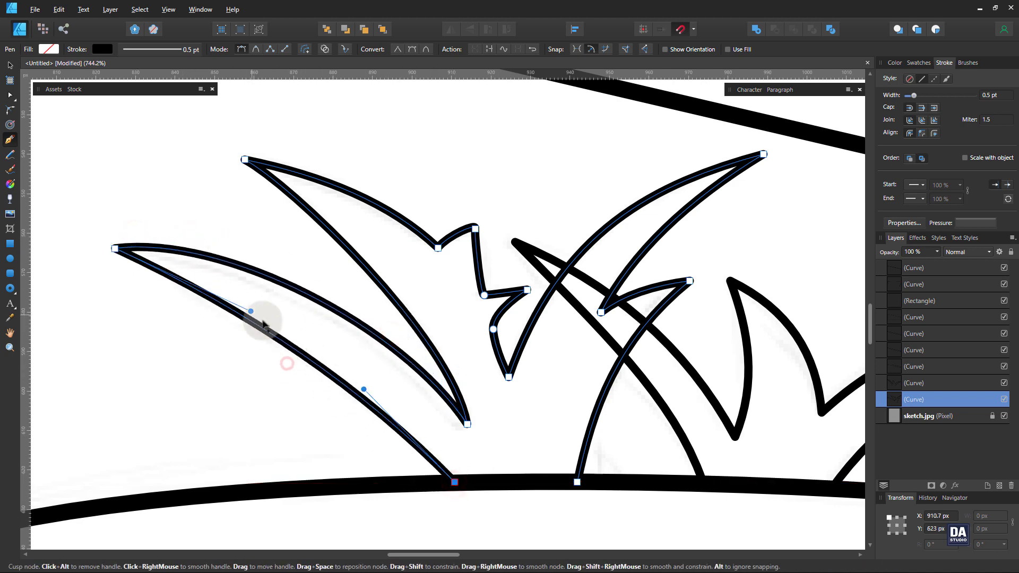
left_click_drag(251, 310, 263, 309)
left_click_drag(364, 387, 355, 382)
left_click_drag(455, 482, 441, 478)
left_click_drag(340, 377, 367, 378)
left_click_drag(264, 310, 268, 316)
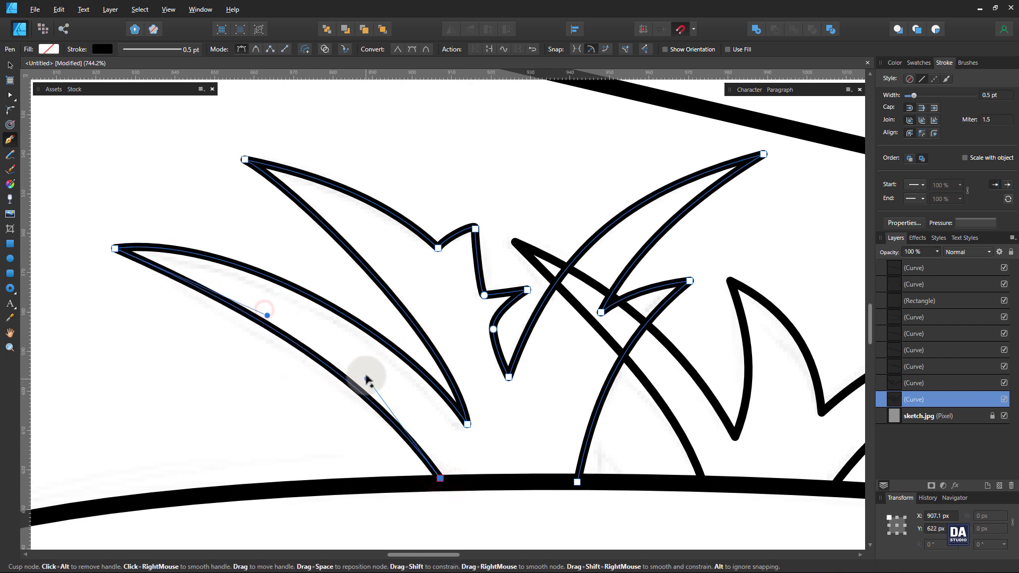
left_click_drag(366, 379, 361, 381)
left_click(577, 482)
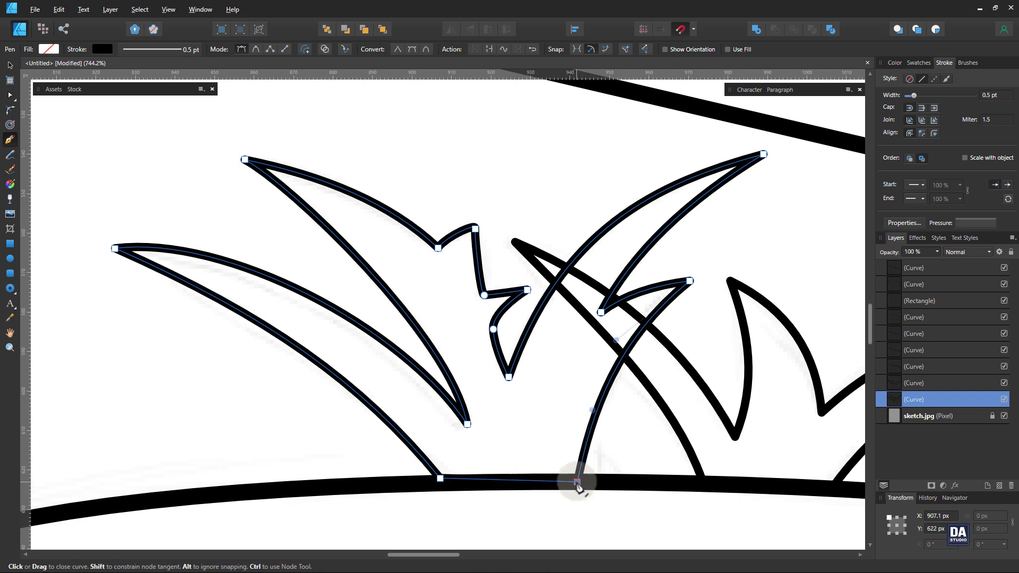
- Close the right leaf cluster's curve between its two base nodes on the pot's rim and switch to the Move tool
left_click(689, 454, "ctrl")
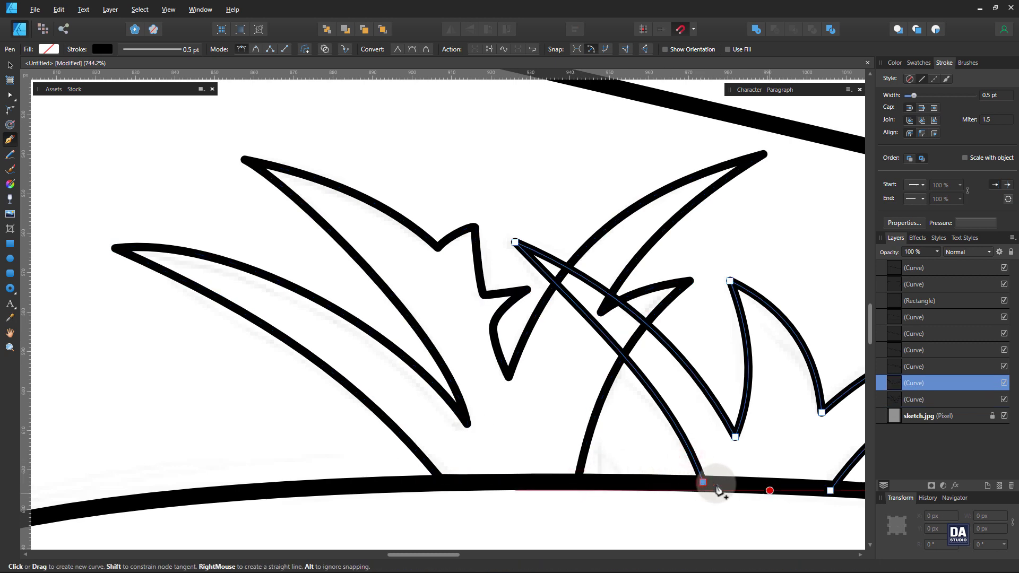
left_click(830, 491)
left_click_drag(702, 483, 702, 497)
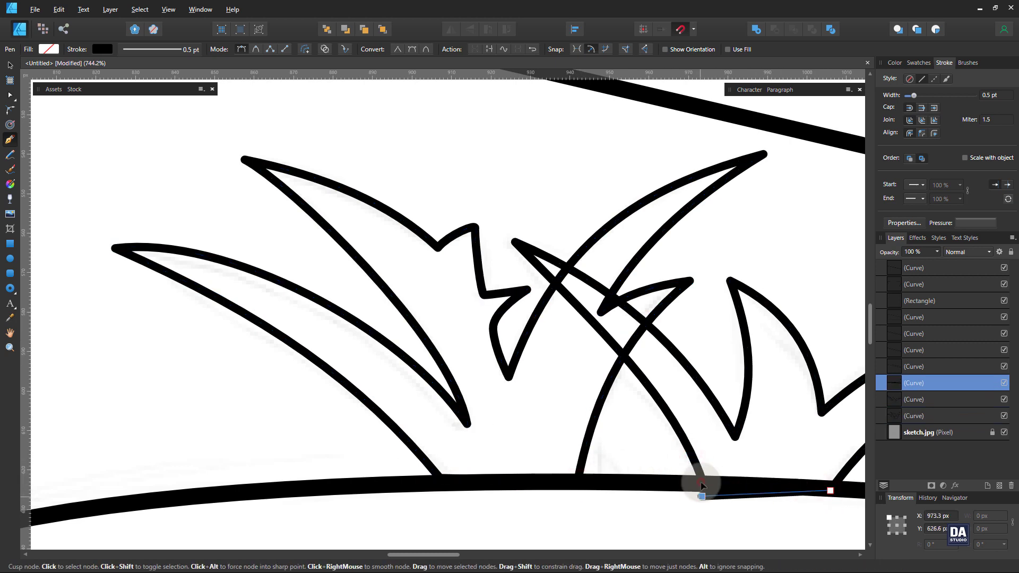
key("ctrl+z")
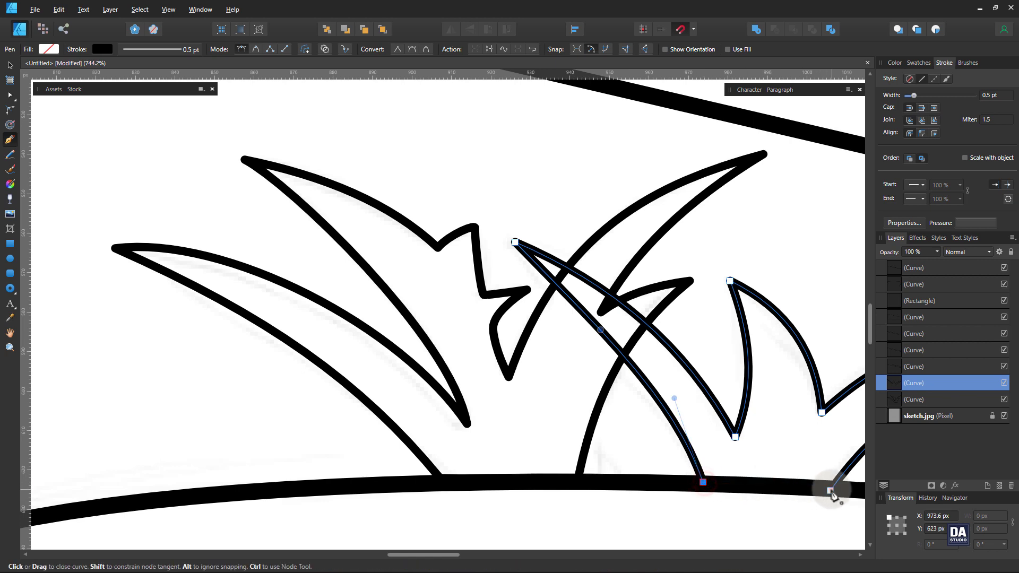
left_click_drag(582, 418, 540, 408)
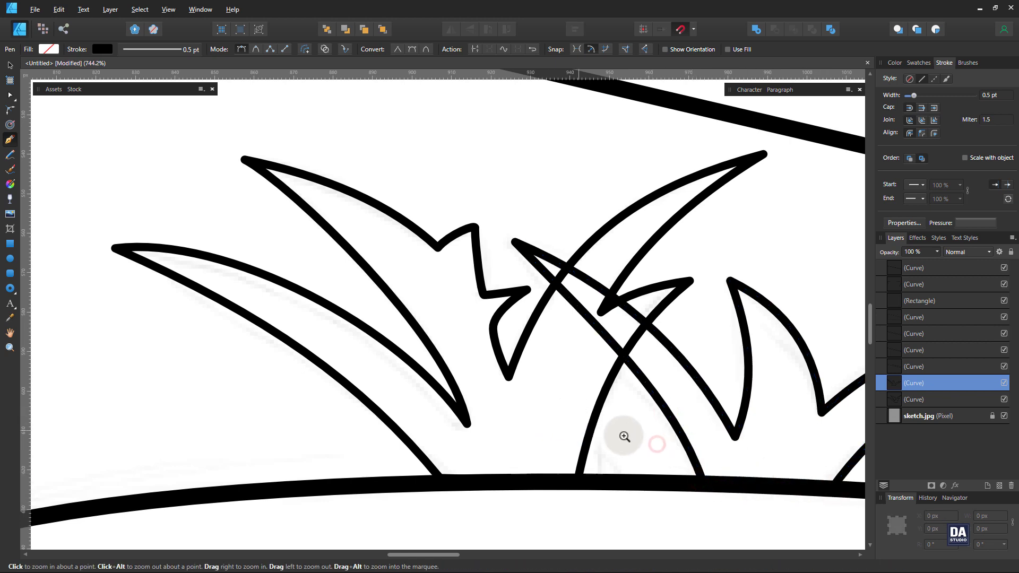
left_click_drag(623, 434, 544, 405)
left_click_drag(544, 405, 406, 384)
left_click(12, 66)
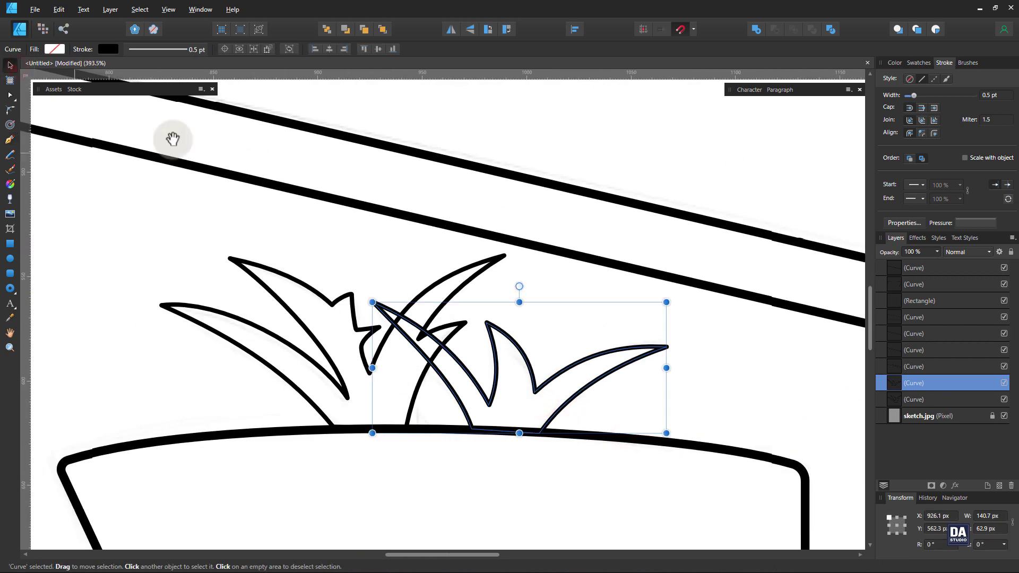
scroll(462, 325, "down", 8)
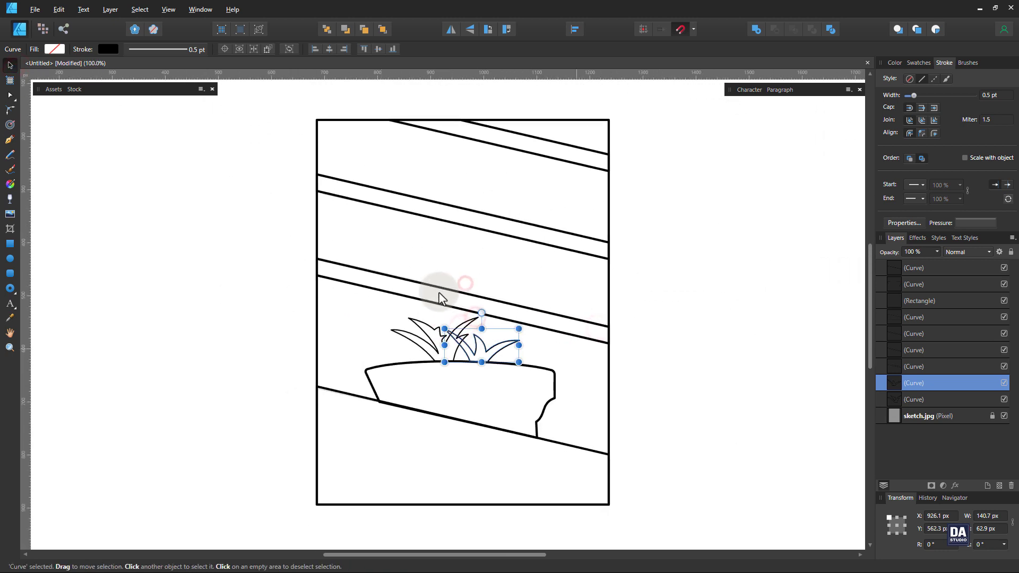
- Swap stroke and fill on both leaf clusters so they become solid black without an outline
left_click(422, 339, "shift")
left_click(919, 63)
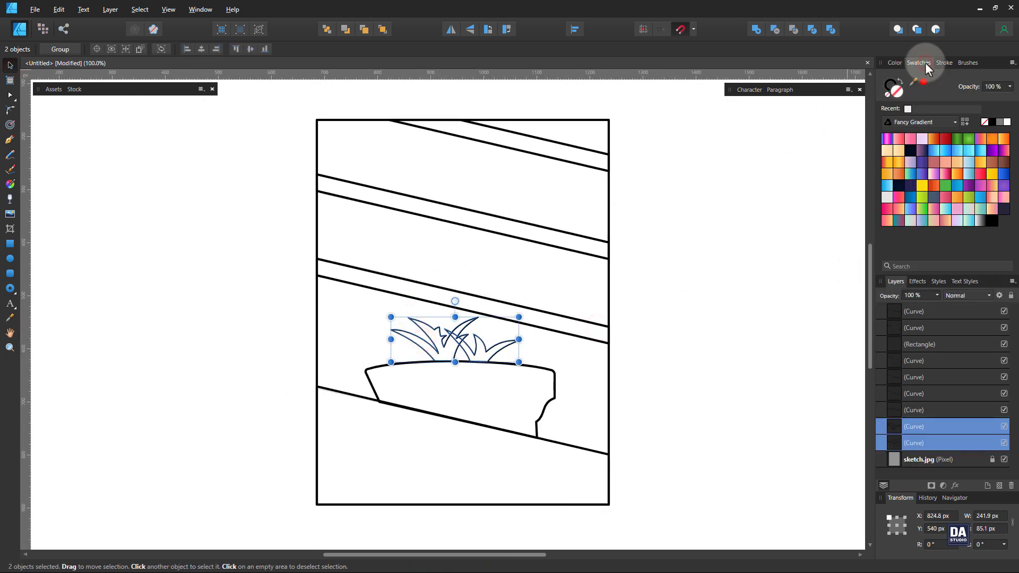
left_click(900, 81)
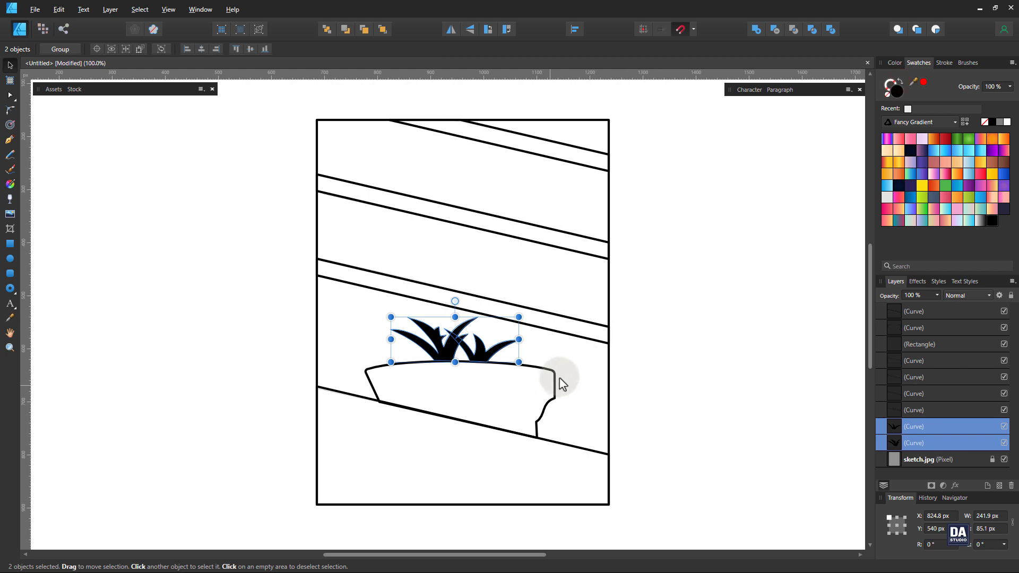
- Swap stroke and fill on the pot and on the slanted ground shape to make both solid black
left_click(553, 388)
left_click(900, 80)
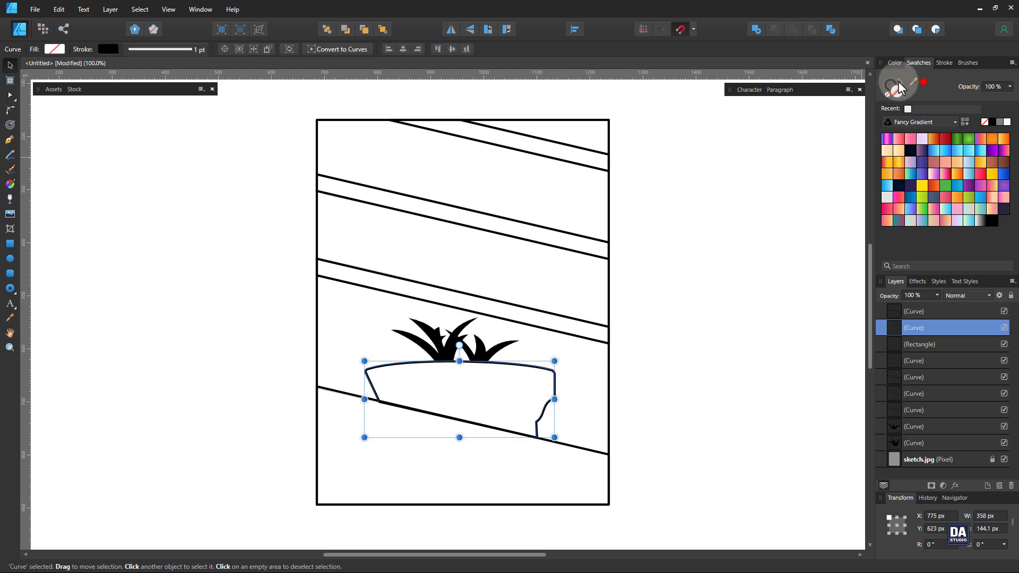
left_click(744, 324)
left_click(584, 449)
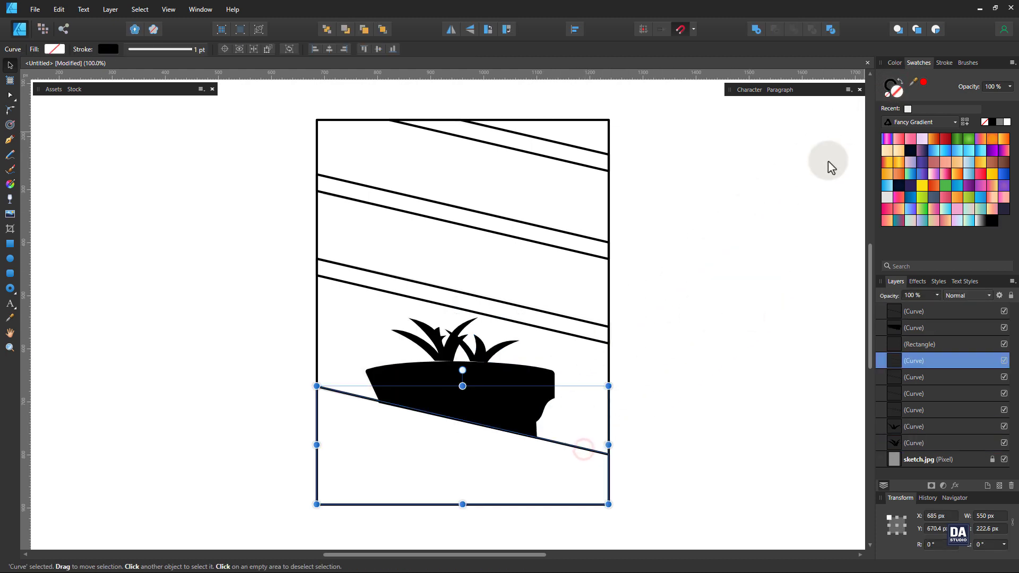
left_click(901, 80)
left_click(701, 308)
- Select the three slanted bars together, swap their stroke and fill to solid black, and deselect them
left_click(566, 311)
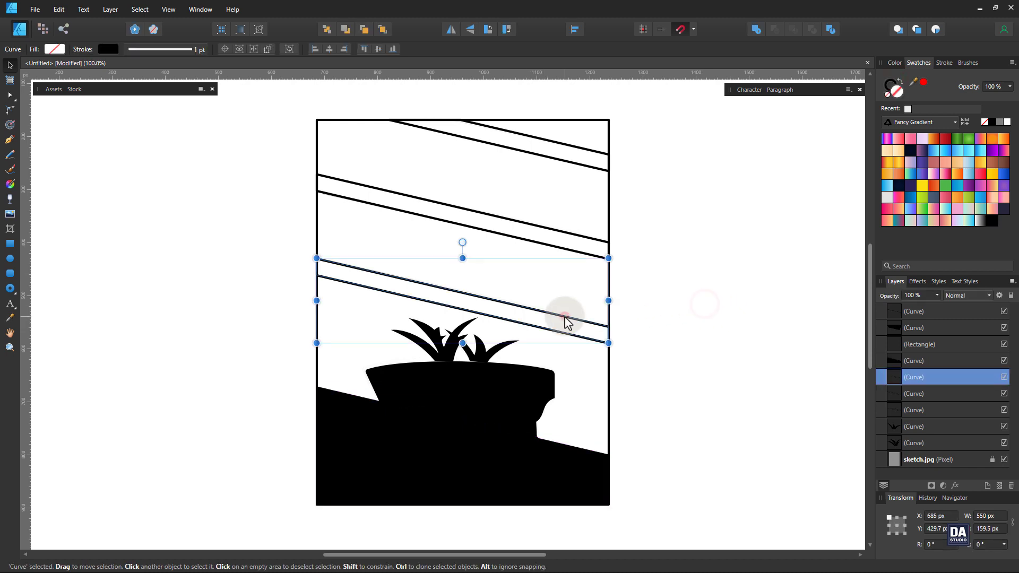
left_click(569, 238, "shift")
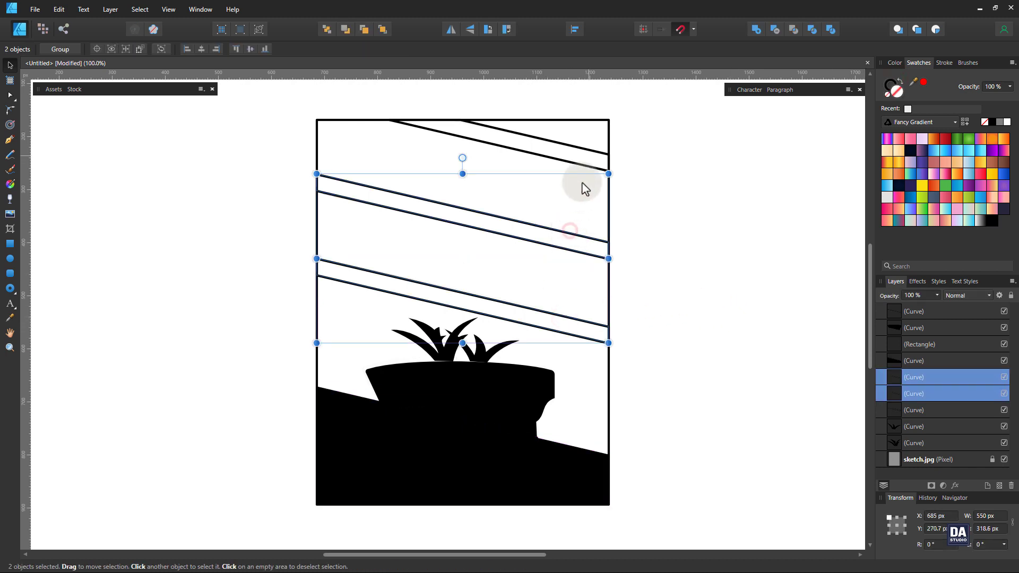
left_click(592, 159, "shift")
left_click(901, 81)
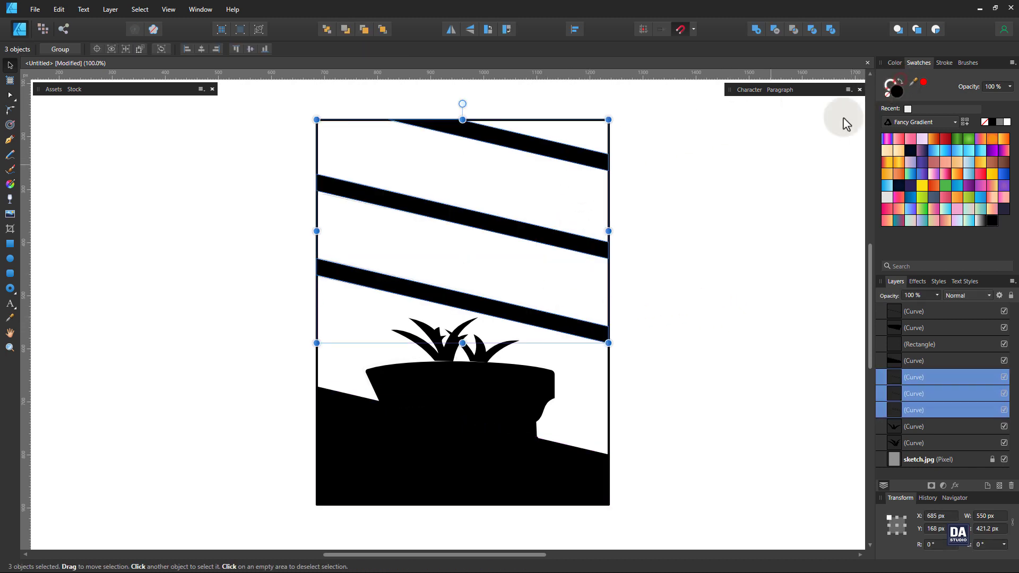
left_click(770, 167)
key("space")
left_click_drag(664, 222, 666, 224)
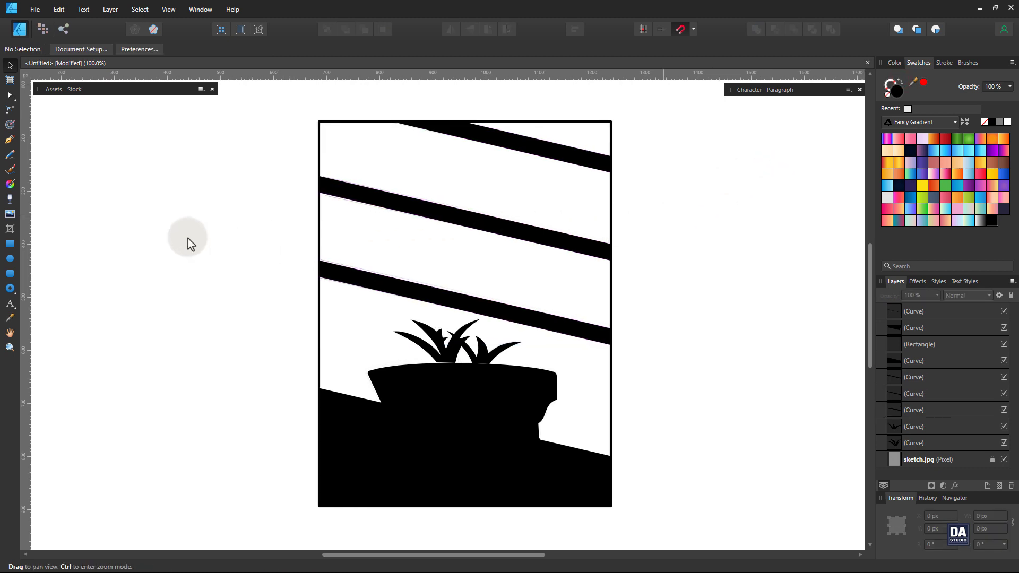
- Draw a vertical black bar about 38 px wide and 502 px tall from the frame's upper edge down into the pot
left_click(10, 244)
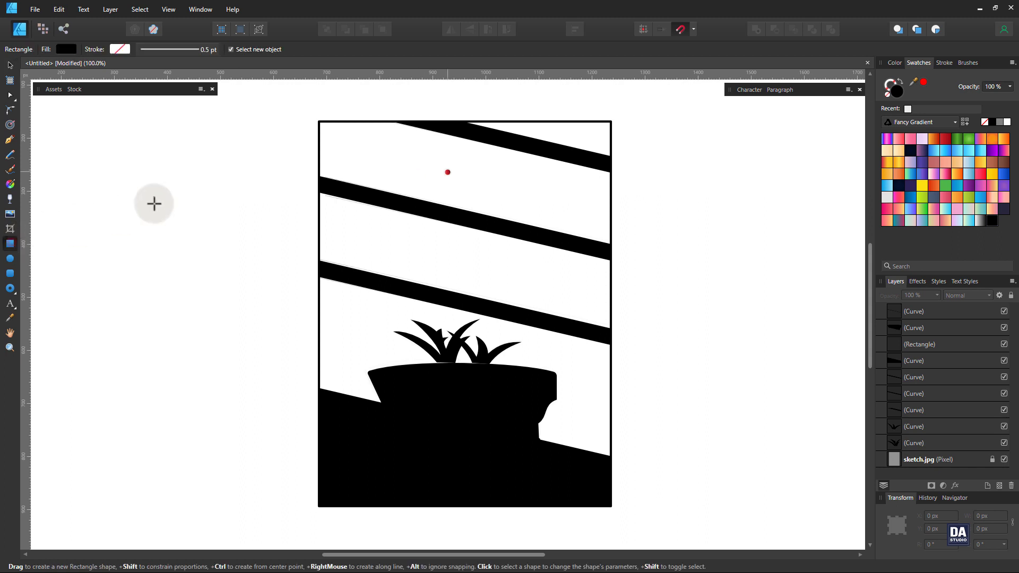
left_click_drag(456, 121, 476, 388)
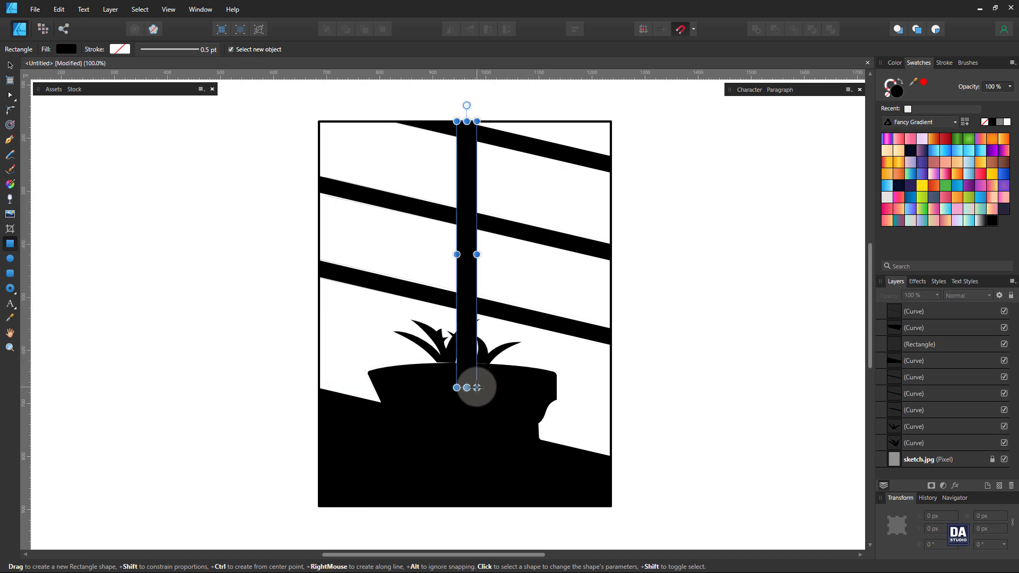
left_click(11, 64)
left_click(200, 223)
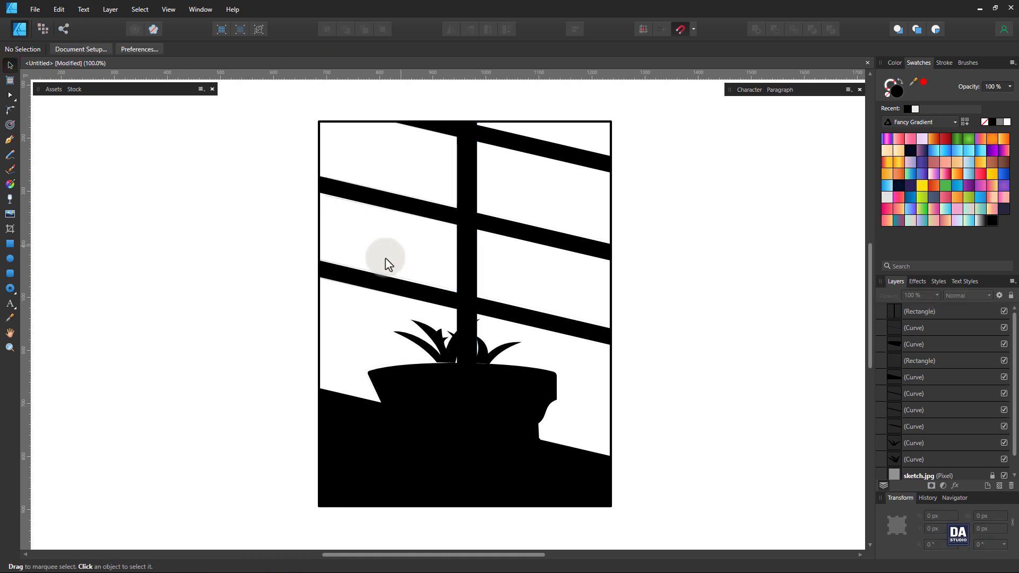
- Apply a linear transparency gradient to the vertical bar, fading it from just above the lowest slanted bar down into the pot
left_click(470, 271)
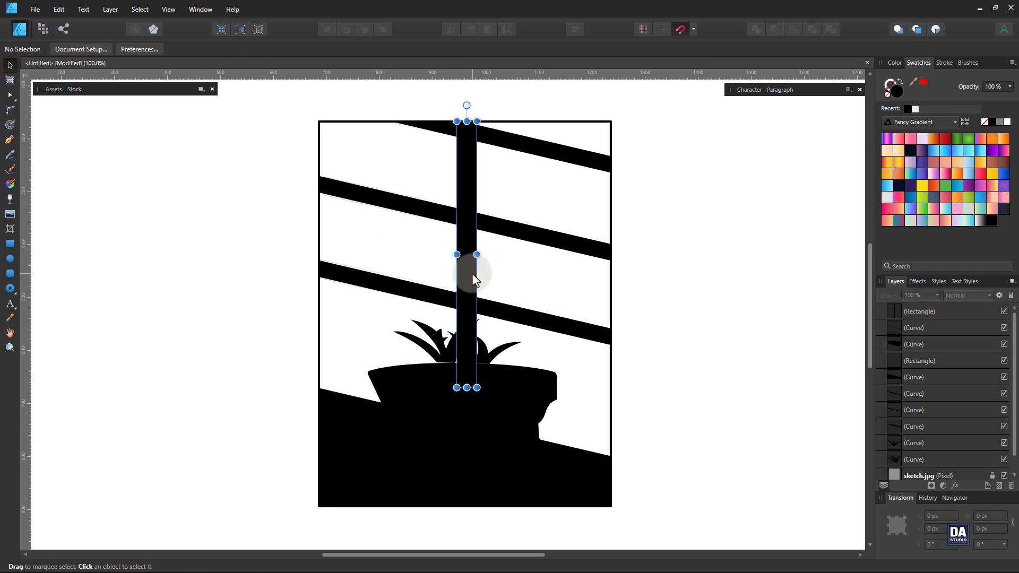
left_click(10, 200)
left_click_drag(469, 387, 473, 355)
key("ctrl+z")
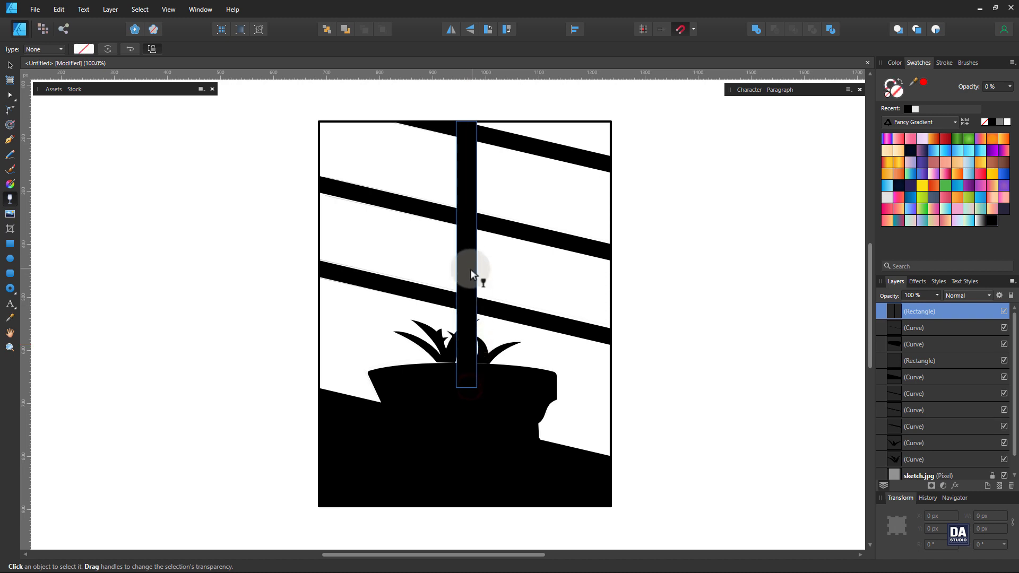
left_click_drag(465, 272, 470, 416)
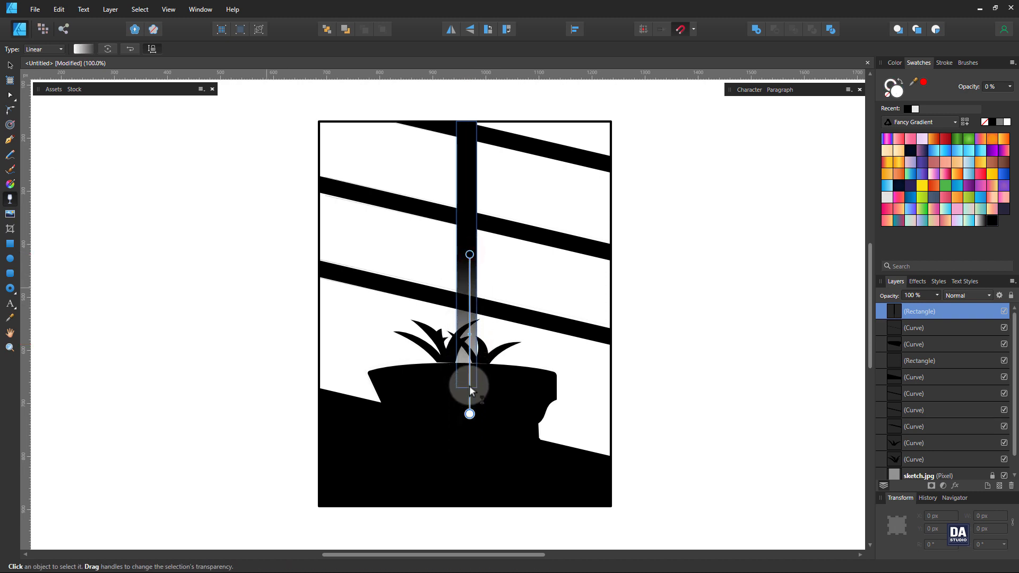
left_click_drag(469, 255, 468, 285)
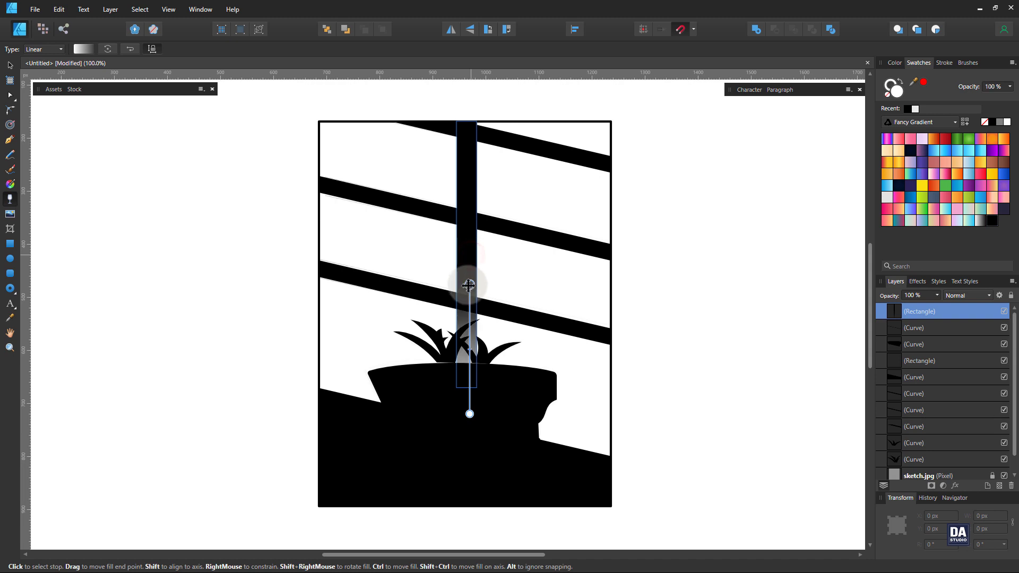
left_click(10, 64)
left_click(156, 178)
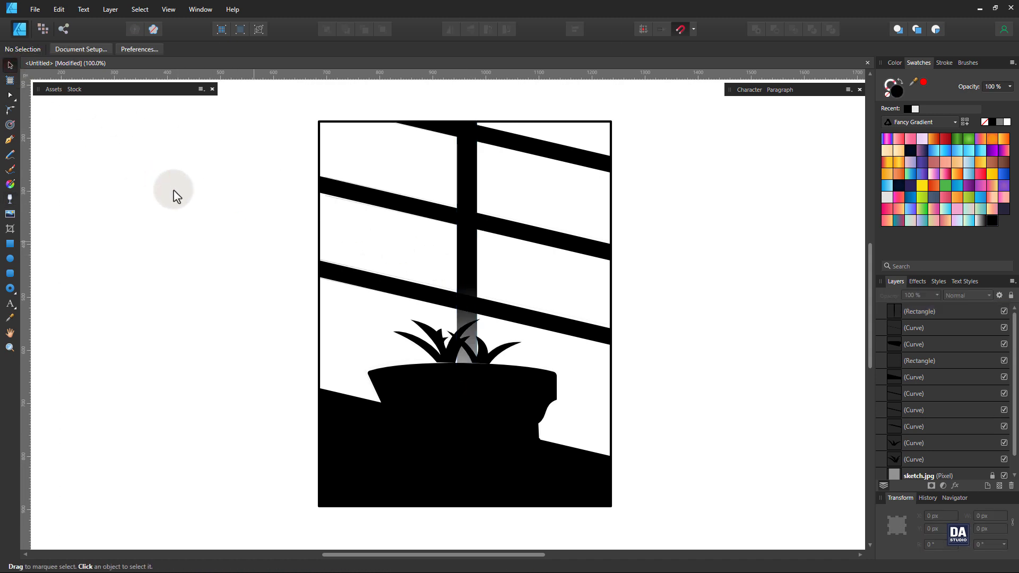
- Set the vertical bar's layer opacity to 75% and deselect it
left_click(476, 260)
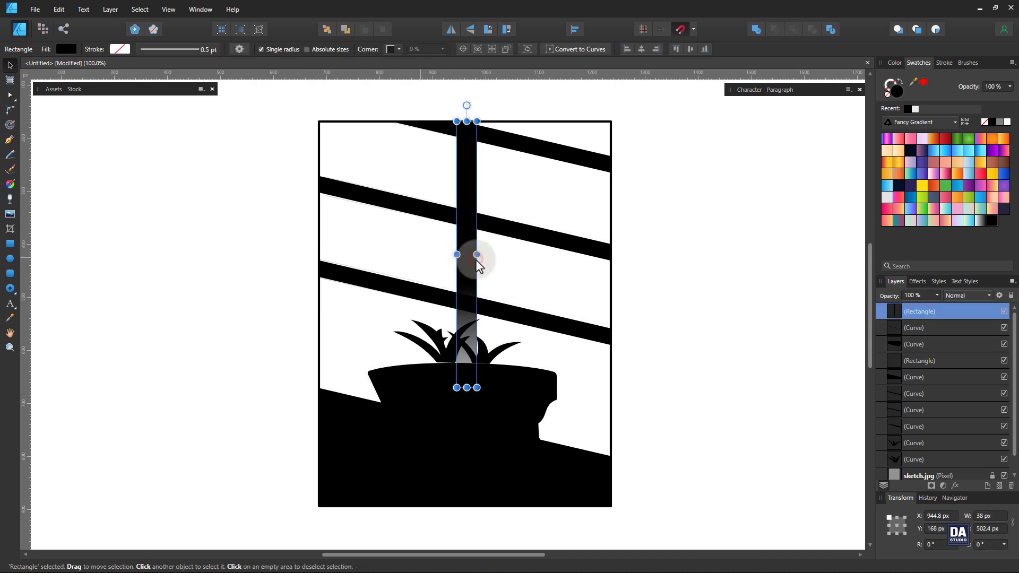
left_click(937, 296)
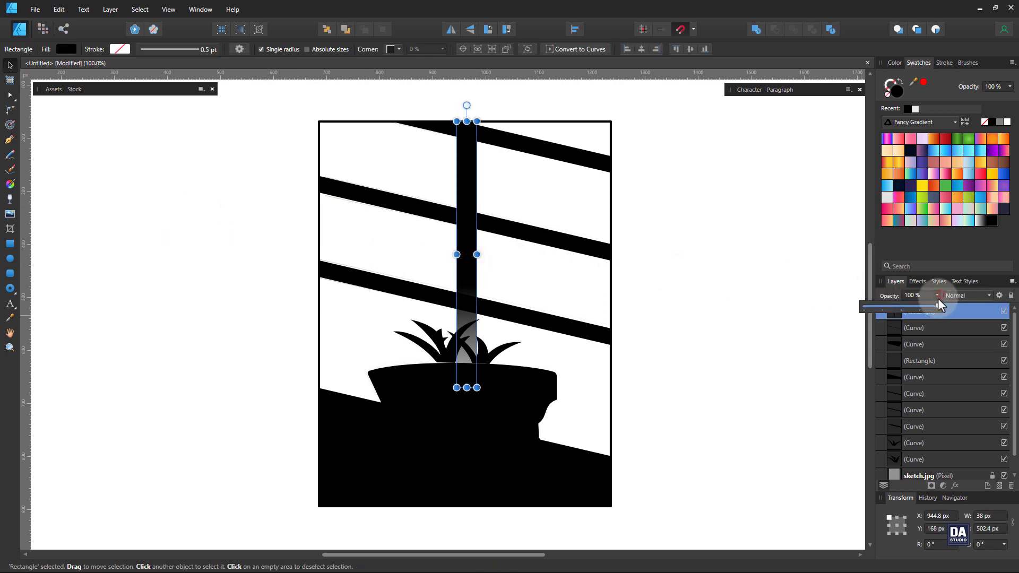
left_click_drag(938, 299, 923, 307)
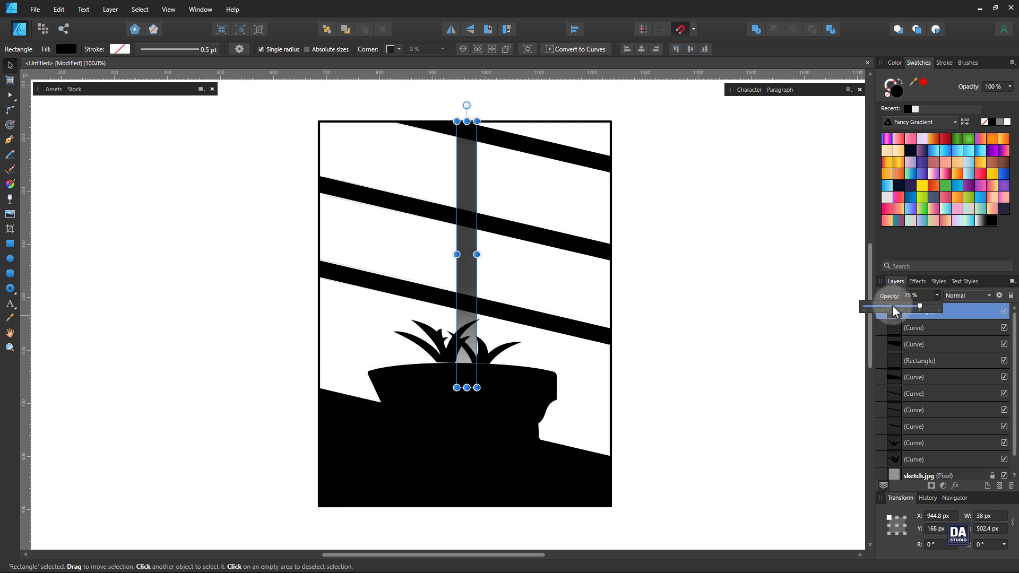
left_click(747, 296)
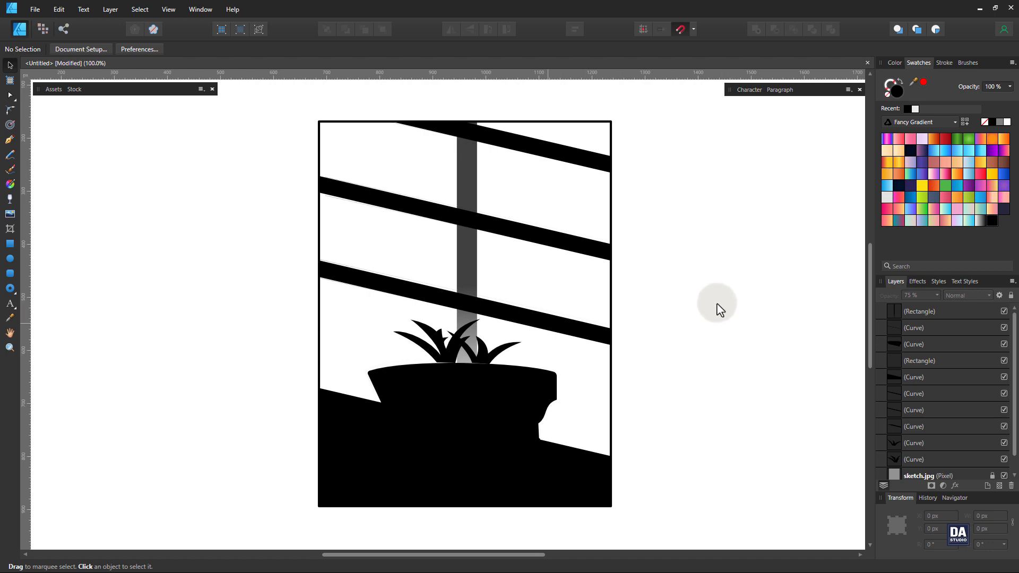
- Move the left leaf cluster's two base nodes slightly inward and down below the pot's rim
key("z")
left_click(467, 358)
left_click_drag(467, 358, 482, 344)
left_click(396, 331)
key("a")
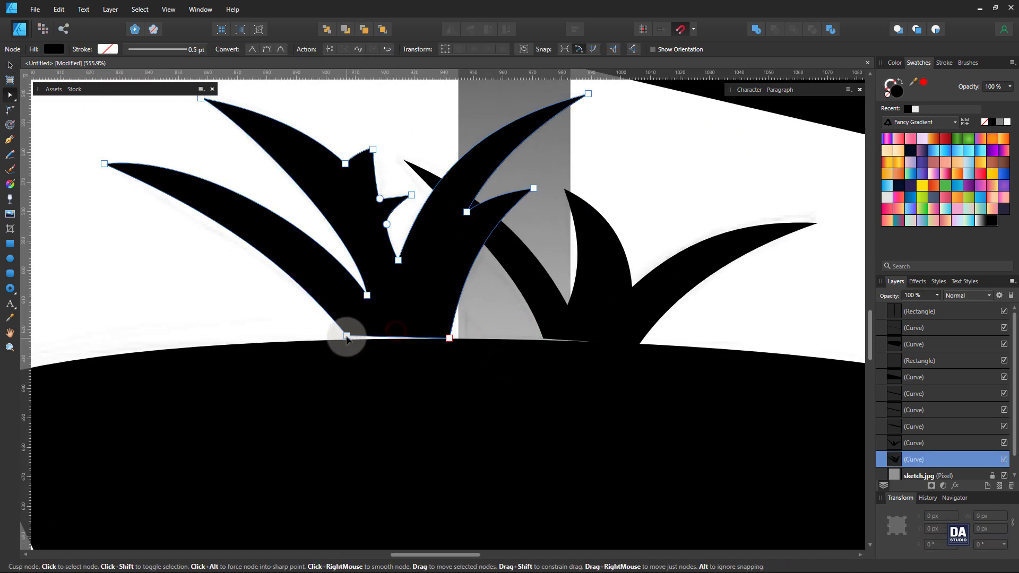
left_click_drag(346, 335, 351, 343)
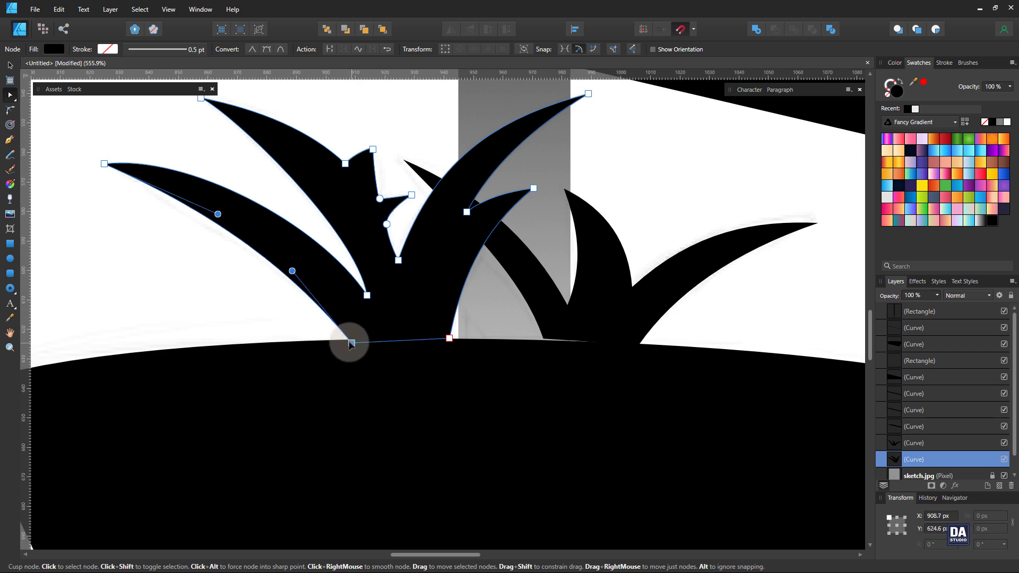
left_click_drag(445, 343, 444, 344)
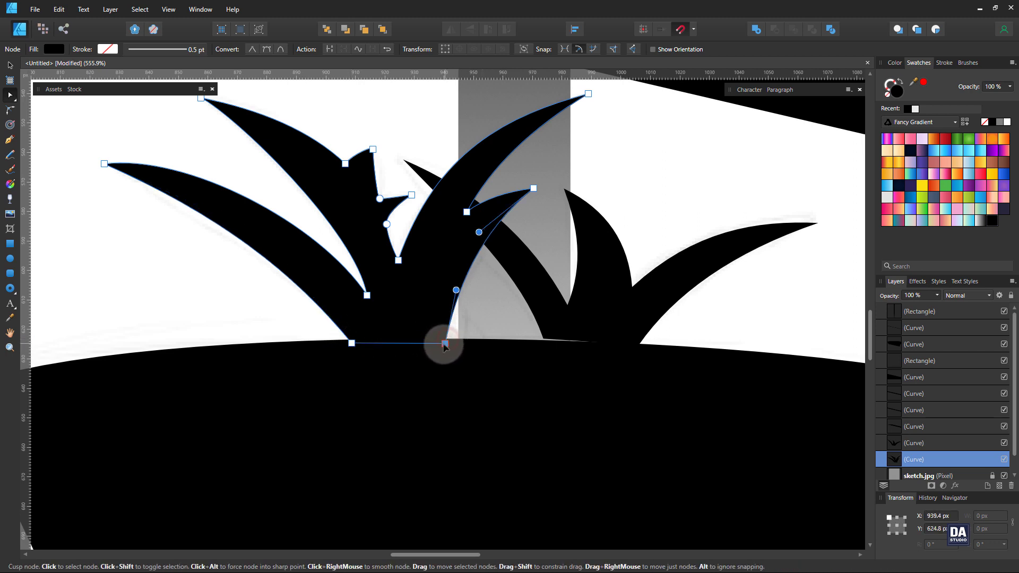
- Move the right leaf cluster's left base node down below the pot's rim to close the gap
left_click(556, 324)
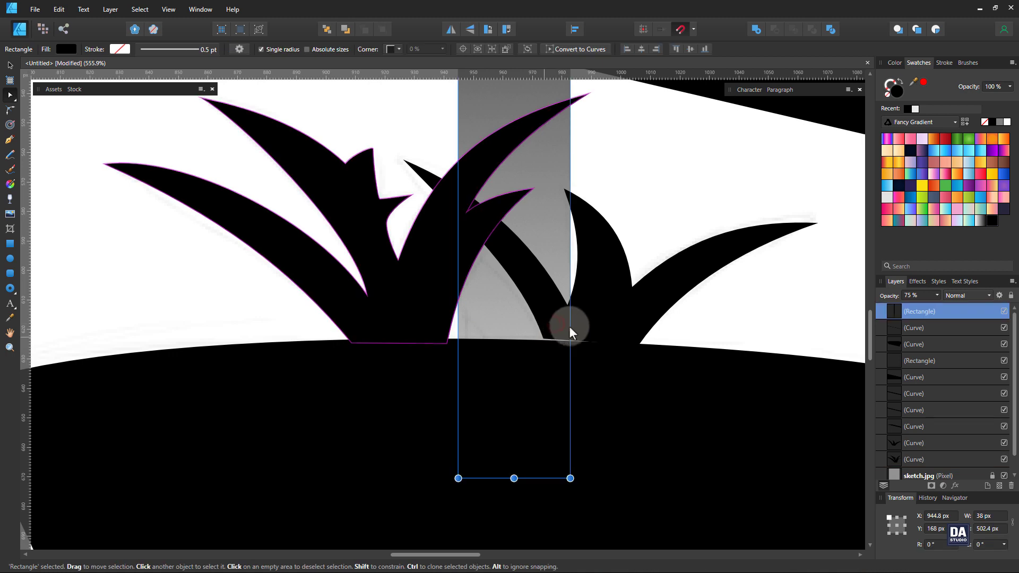
left_click(581, 329)
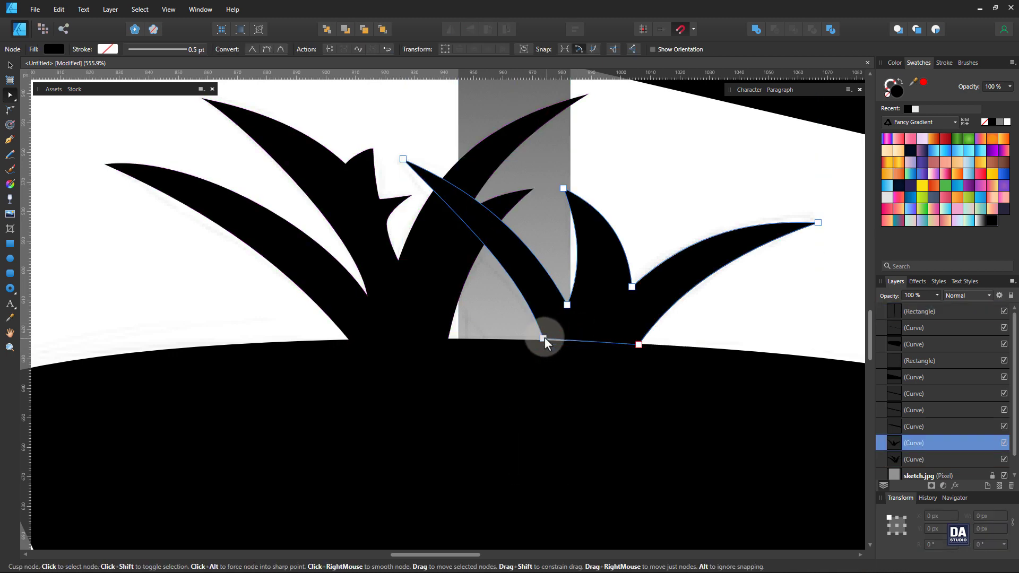
key("a")
left_click_drag(544, 337, 544, 344)
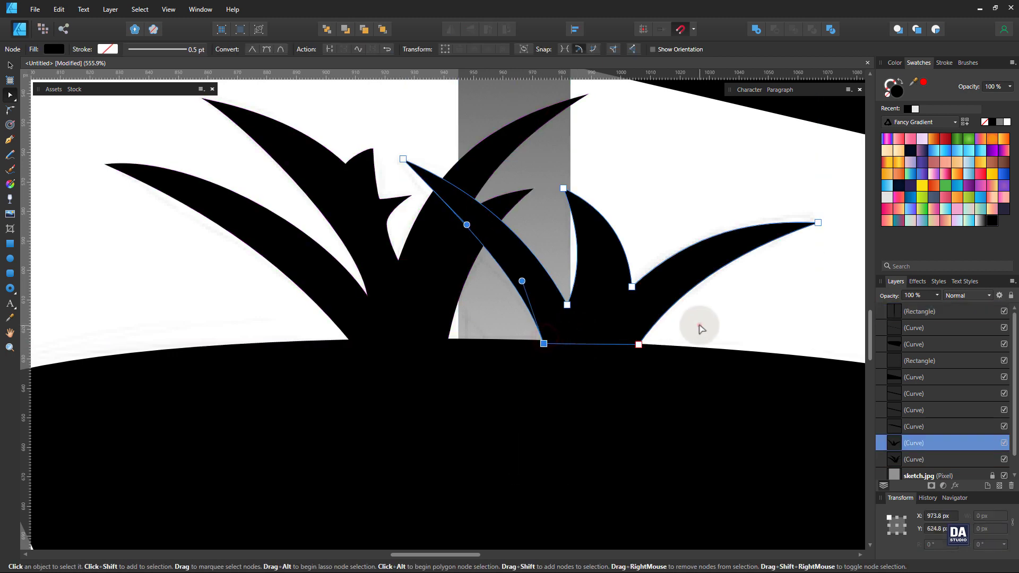
left_click(700, 325)
- Draw a small closed three-node leaf tip on the pot's rim between the two leaf clusters and fill it black
key("z")
left_click_drag(681, 328, 358, 298)
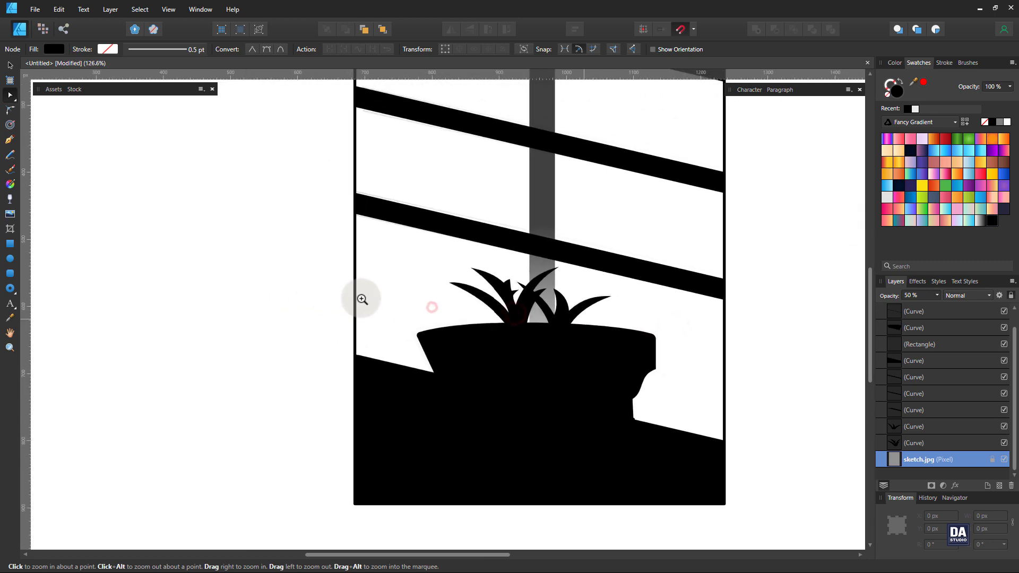
left_click_drag(489, 331, 632, 337)
left_click_drag(446, 371, 415, 321)
left_click(10, 139)
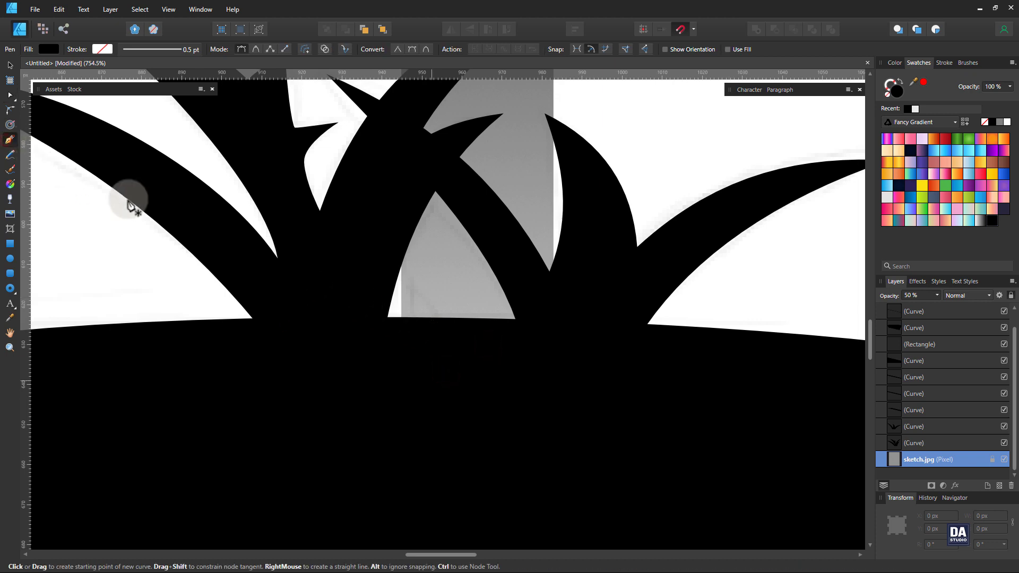
left_click(389, 325)
mouse_move(412, 288)
left_mouse_down()
mouse_move(425, 278)
mouse_move(415, 290)
left_mouse_up()
mouse_move(442, 324)
left_mouse_down()
mouse_move(456, 340)
mouse_move(443, 327)
left_mouse_up()
left_click(389, 325)
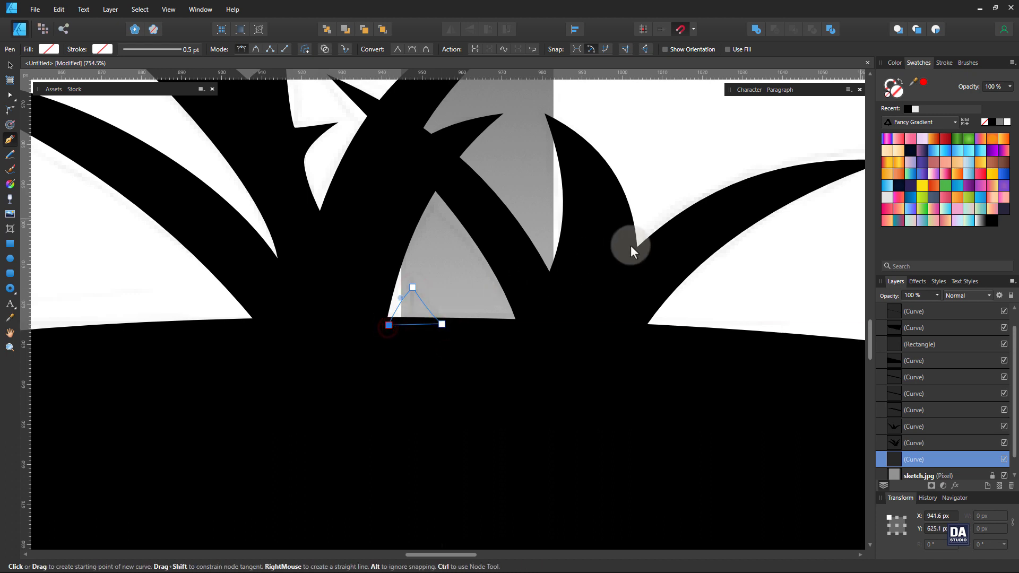
left_click(993, 122)
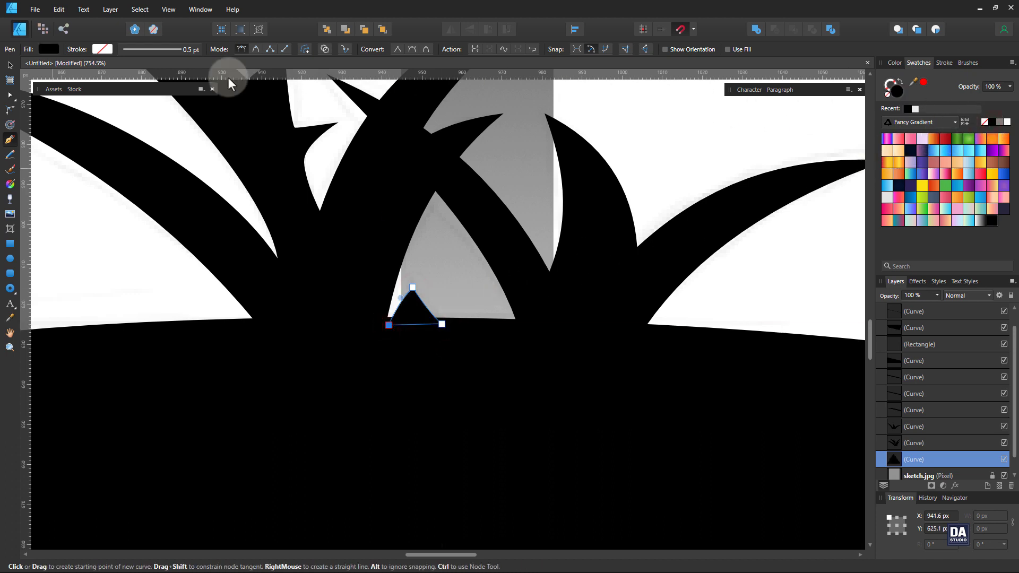
left_click(10, 65)
left_click(143, 256)
- Set the opacity of all three slanted bars to 75% and deselect them
mouse_move(501, 291)
left_mouse_down()
mouse_move(380, 246)
mouse_move(275, 232)
left_mouse_up()
left_click_drag(487, 269, 481, 364)
left_click_drag(535, 352, 313, 301)
left_click_drag(451, 295, 328, 249)
left_click_drag(460, 273, 471, 282)
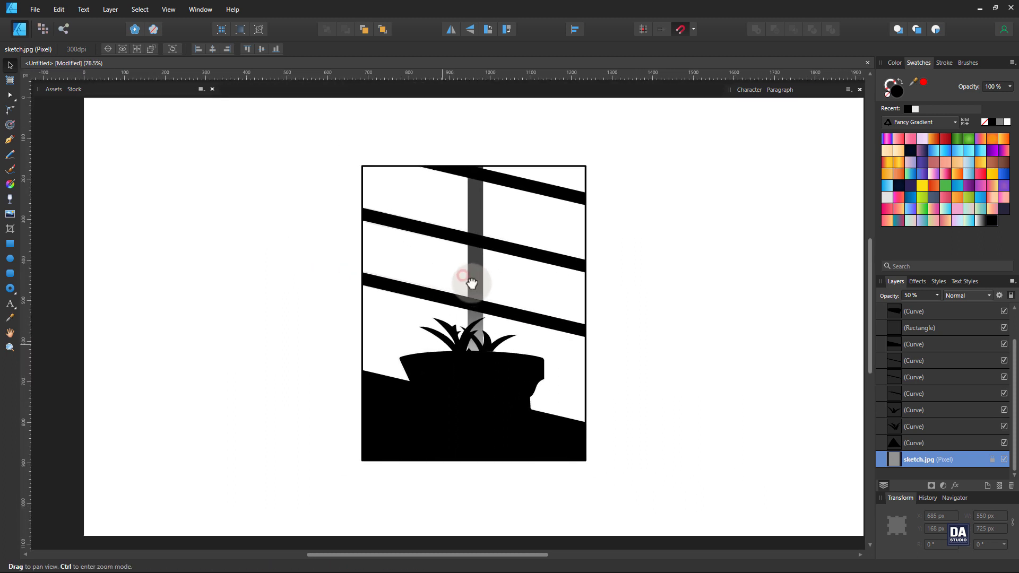
left_click(494, 313)
left_click(534, 251, "shift")
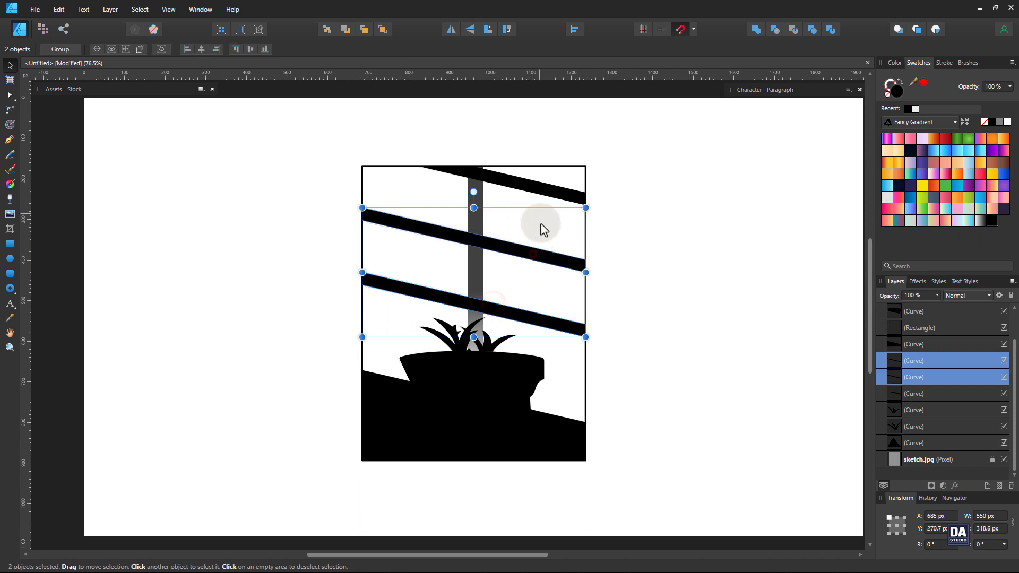
left_click(549, 191, "shift")
left_click_drag(939, 306, 922, 307)
left_click(756, 309)
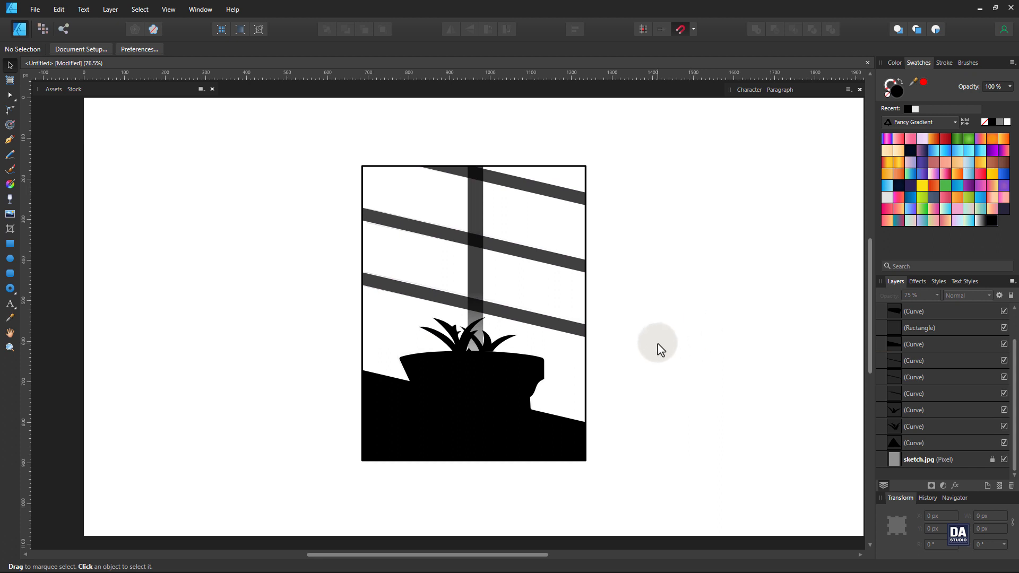
- Draw a rectangle covering the whole page, 1920 by 1080 px
left_click_drag(657, 343, 619, 339)
left_click_drag(633, 342, 577, 355)
left_click_drag(635, 390, 626, 388)
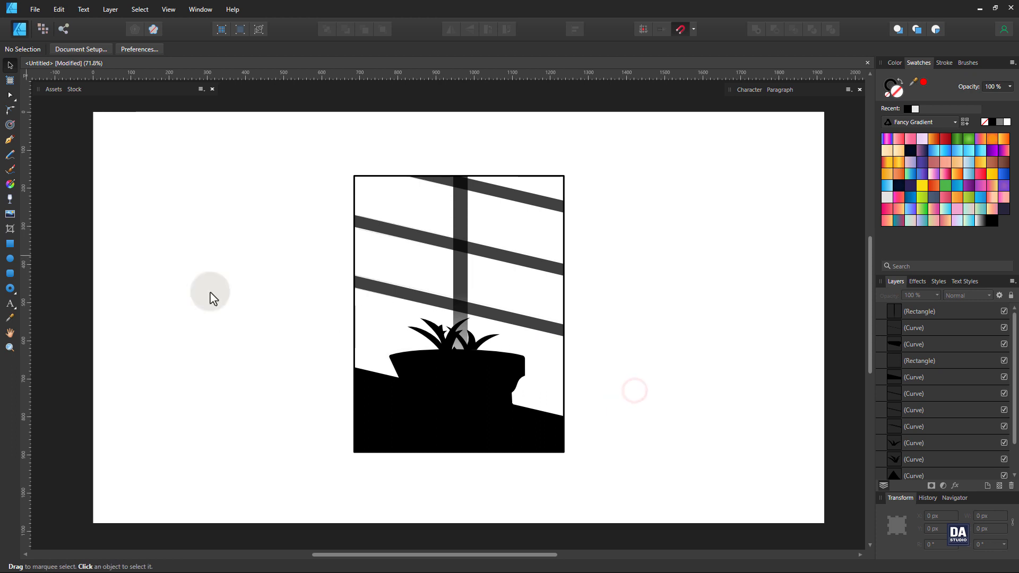
left_click(10, 244)
left_click_drag(94, 112, 822, 523)
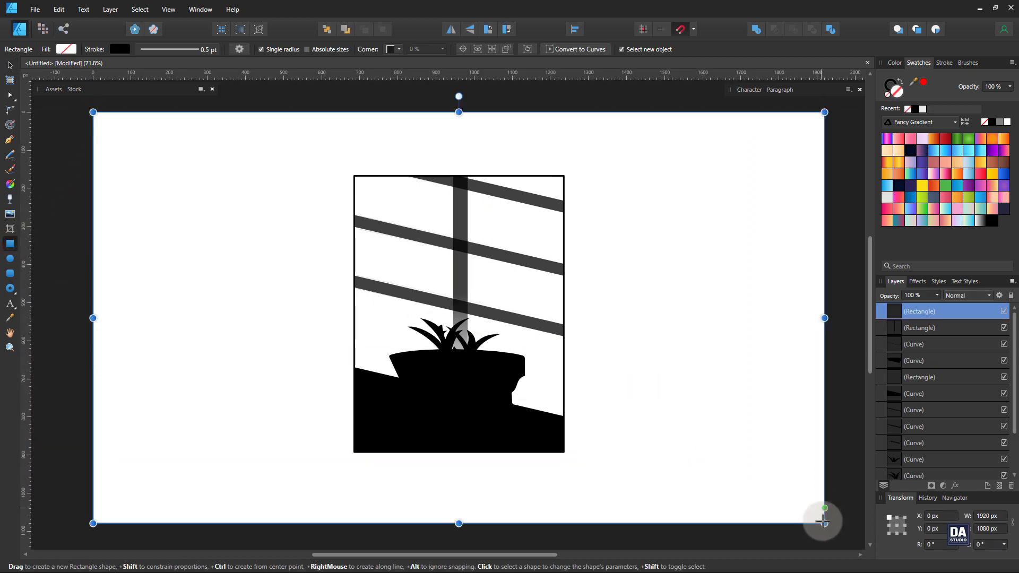
- Send the full-page rectangle to the back of the layer stack, beneath all the artwork
right_click(748, 303)
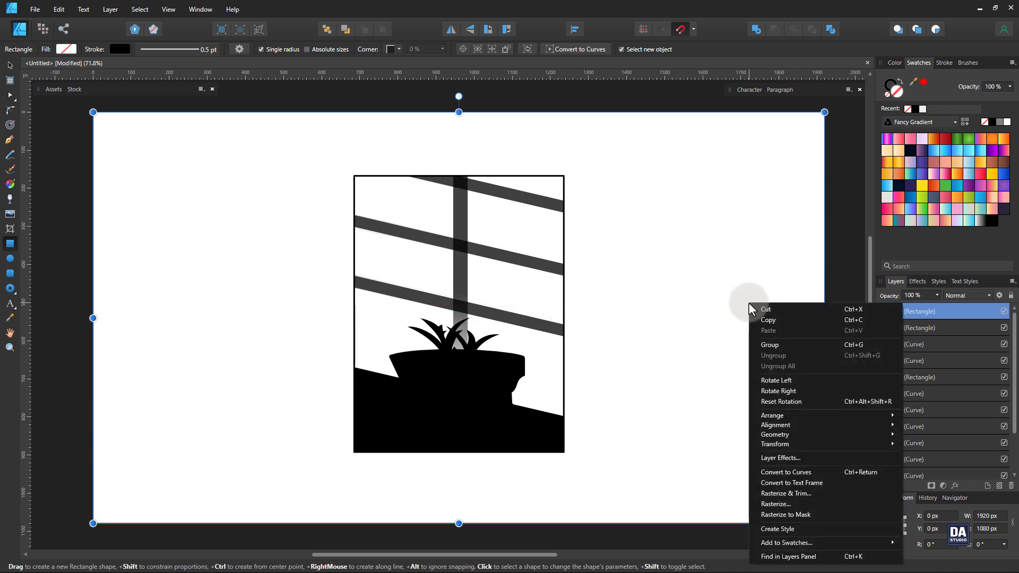
mouse_move(773, 415)
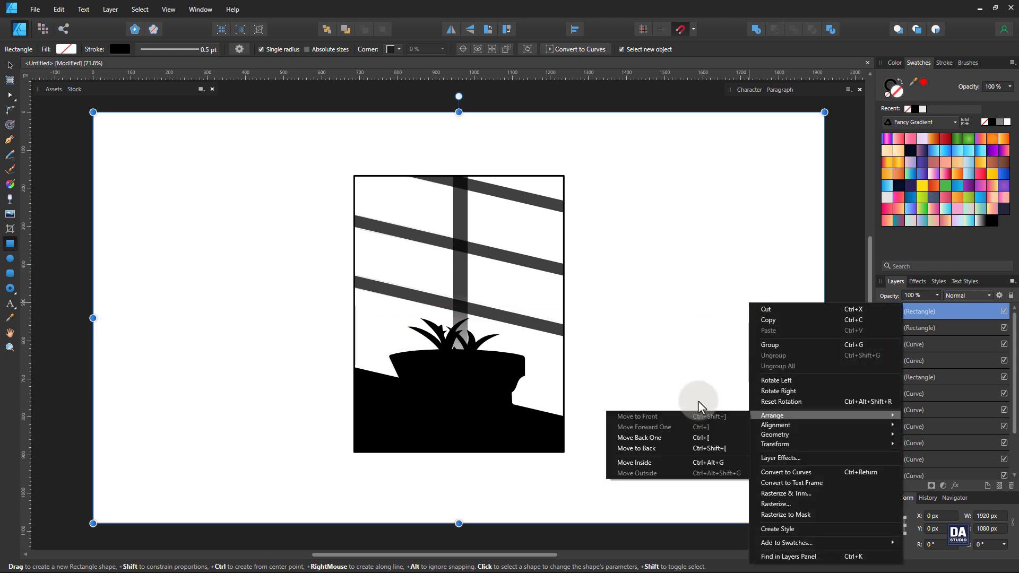
left_click(674, 447)
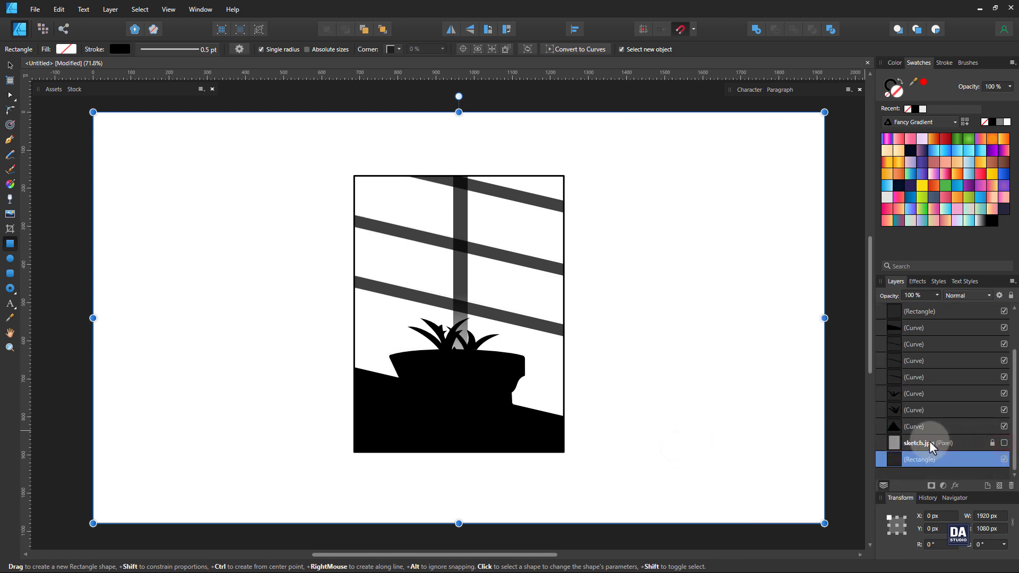
- Move the window frame rectangle beneath all the curves, just above the sketch.jpg layer, and fill it white
scroll(929, 441, "up", 1)
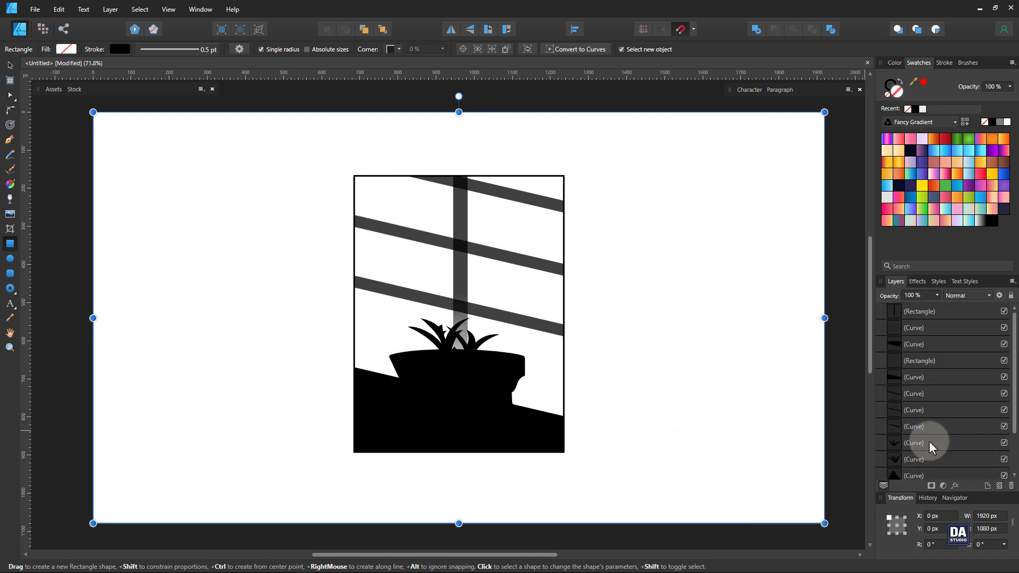
left_click(929, 366)
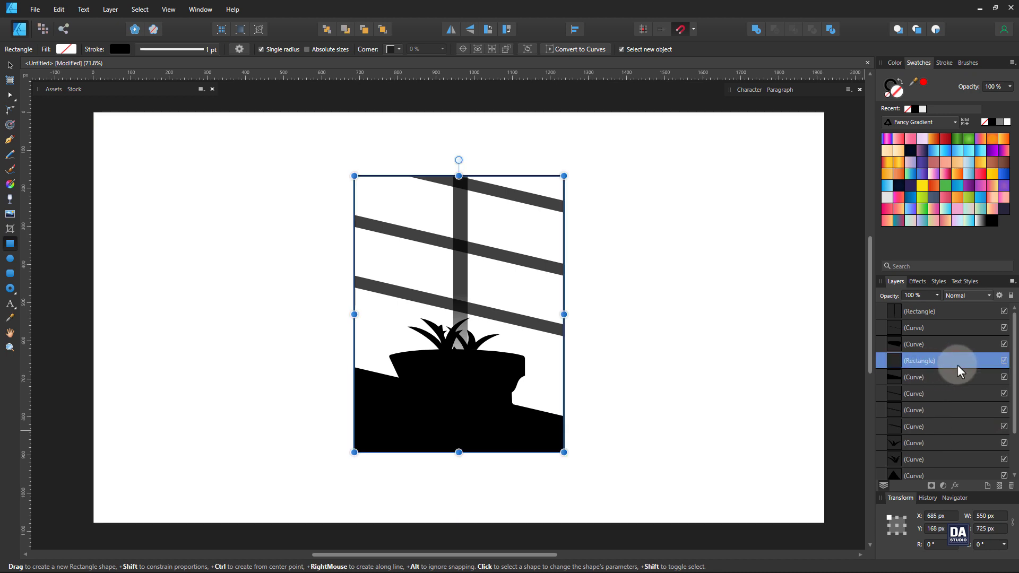
mouse_move(958, 364)
left_mouse_down()
mouse_move(955, 481)
mouse_move(951, 441)
left_mouse_up()
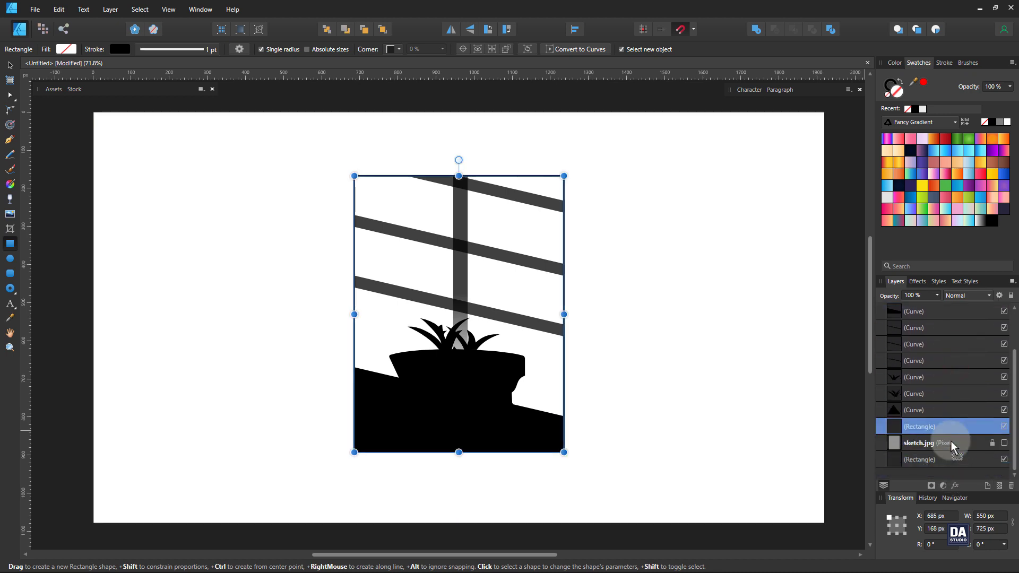
left_click(1007, 122)
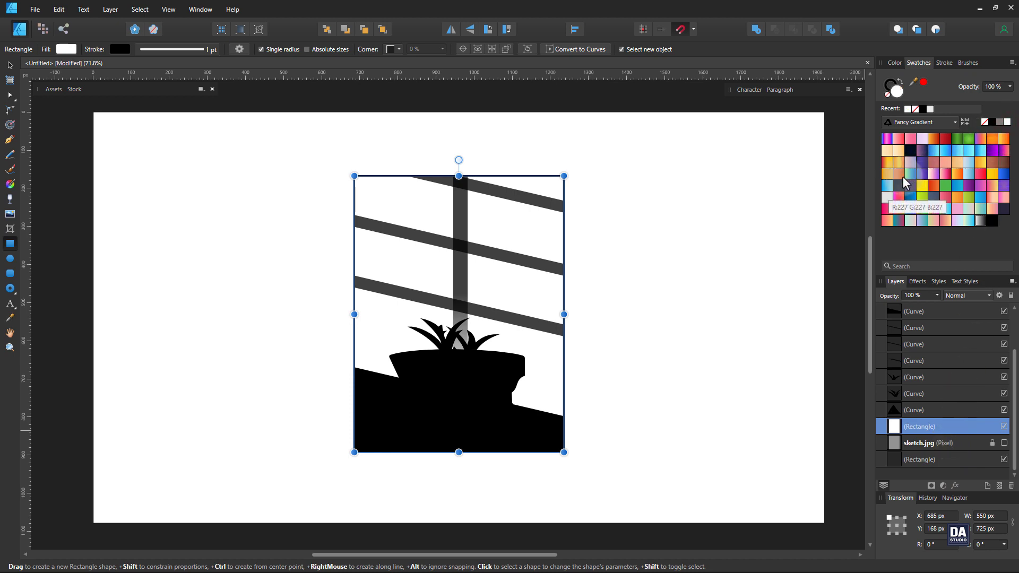
- Swap the full-page background rectangle's fill and stroke, giving it a black fill with no outline, and deselect it
key("v")
left_click(932, 460)
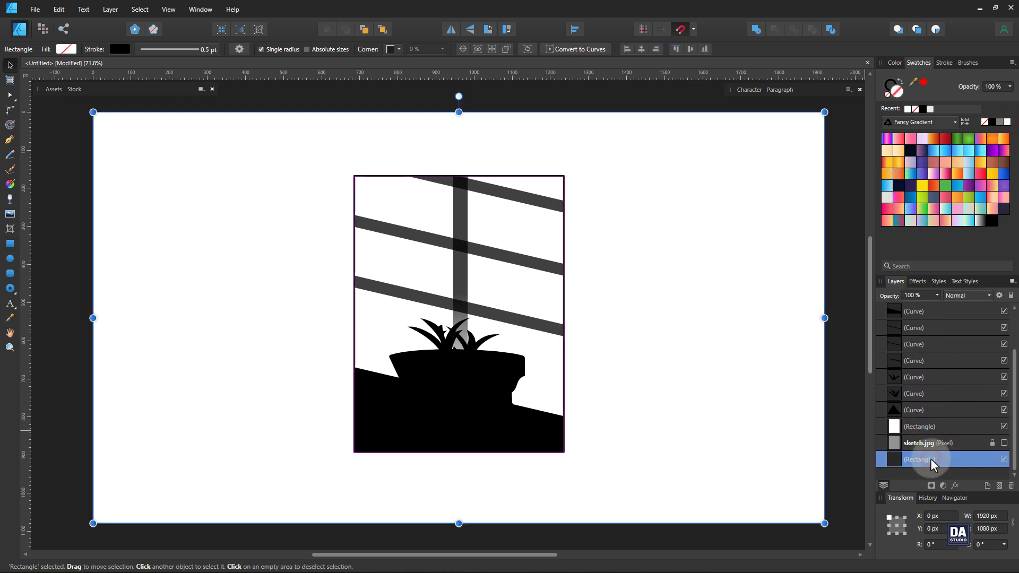
left_click(903, 82)
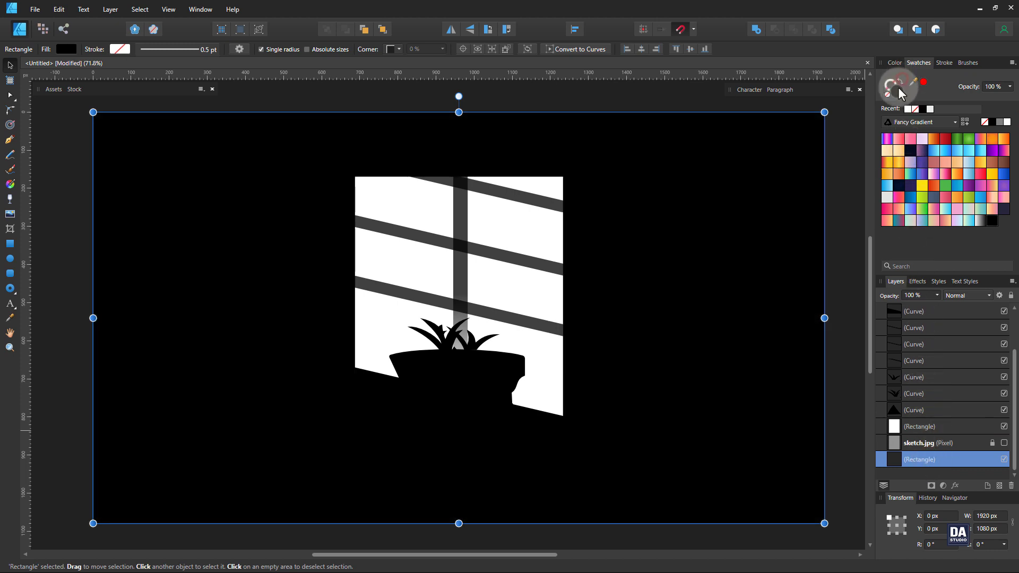
left_click(834, 224)
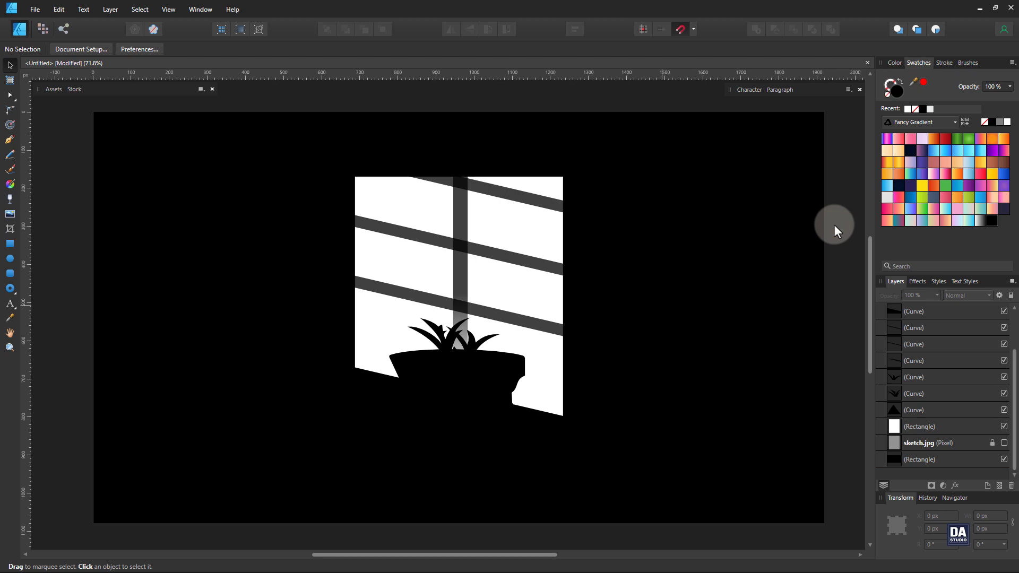
- Fill the window frame rectangle with a Fancy Gradient purple swatch and tilt the linear gradient by raising its light left end
left_click(922, 429)
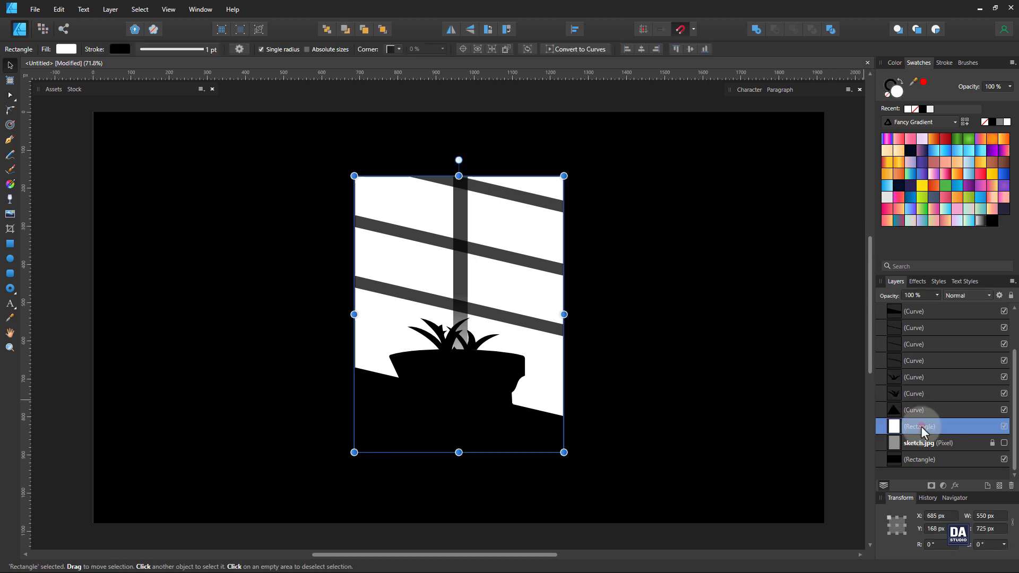
left_click(972, 189)
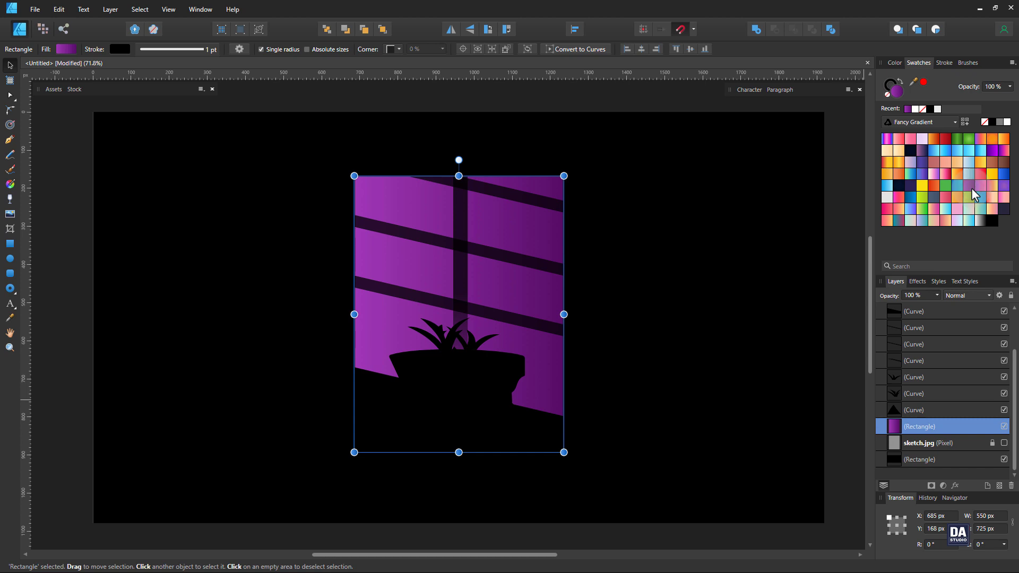
left_click(9, 184)
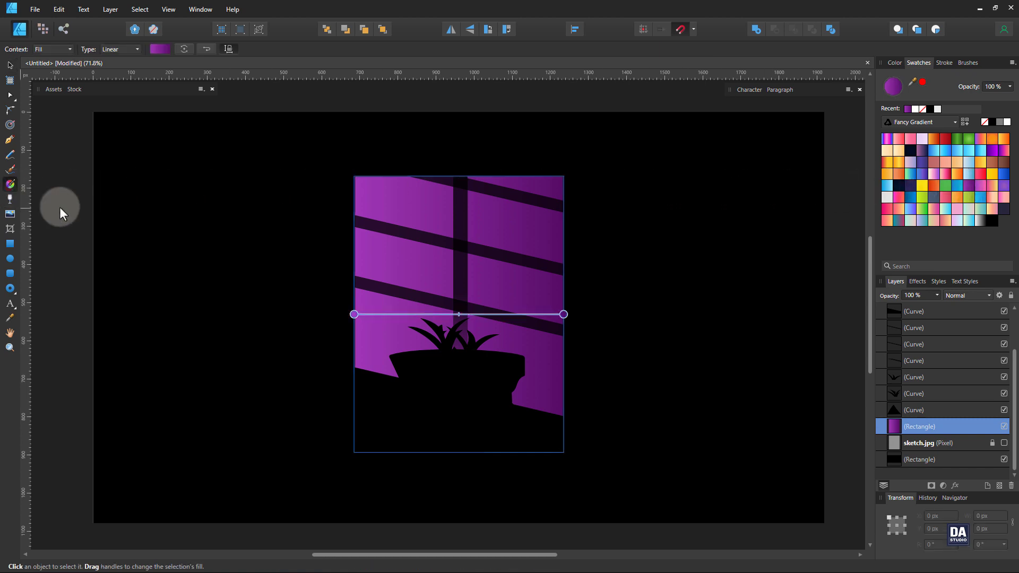
left_click_drag(354, 315, 353, 265)
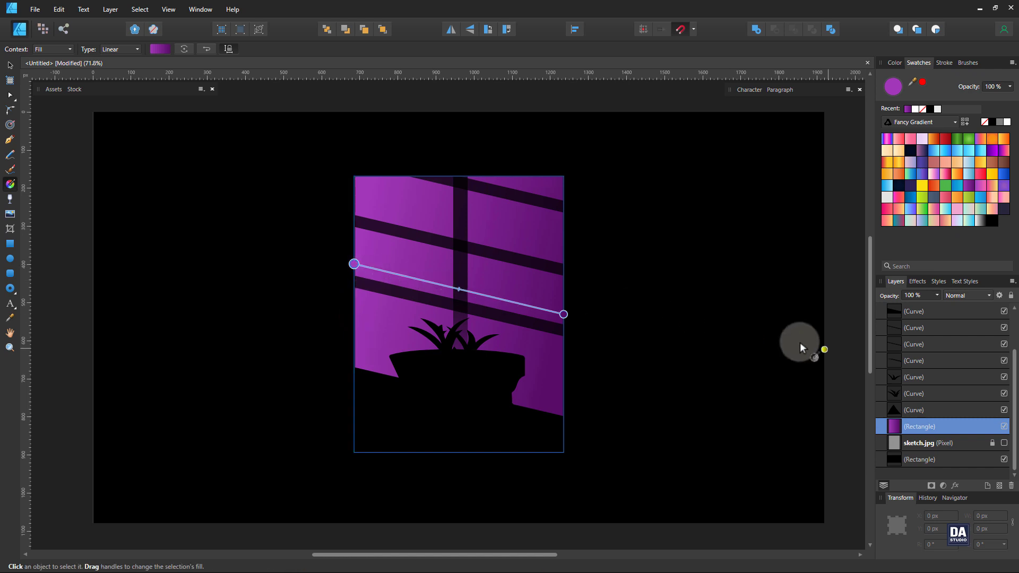
left_click(839, 350)
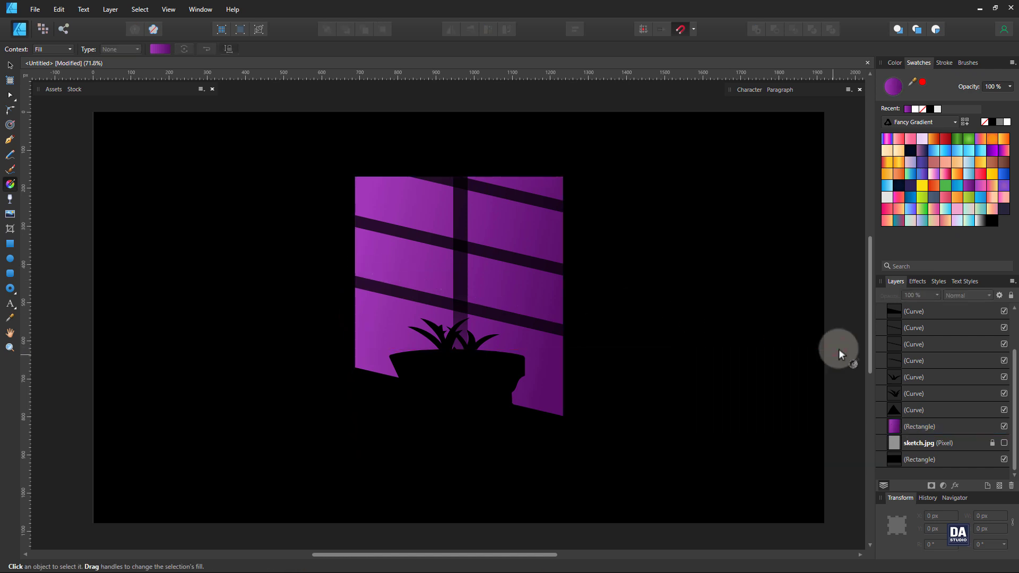
- Remove the outline from the purple gradient window rectangle and deselect it
key("v")
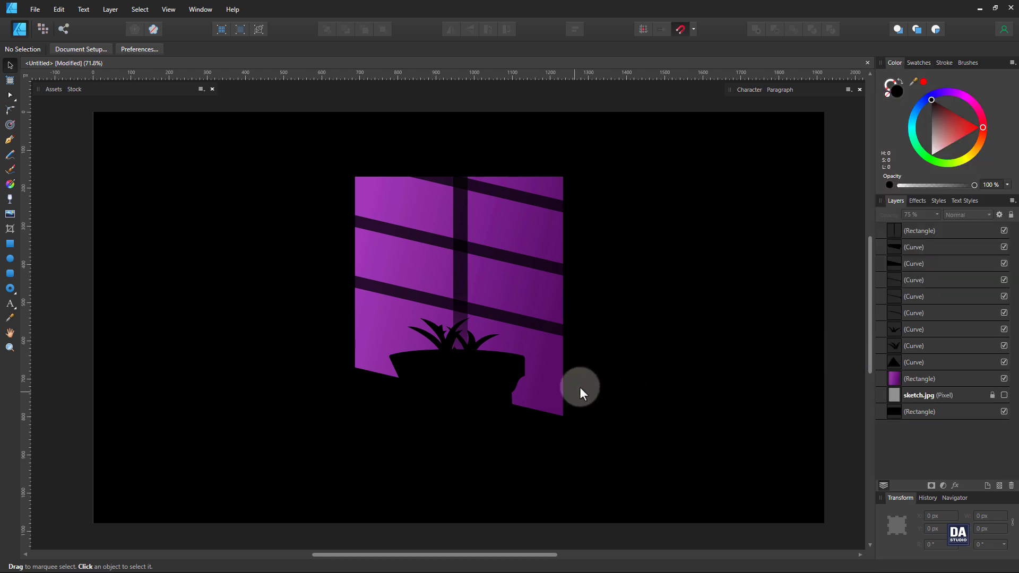
left_click(560, 396)
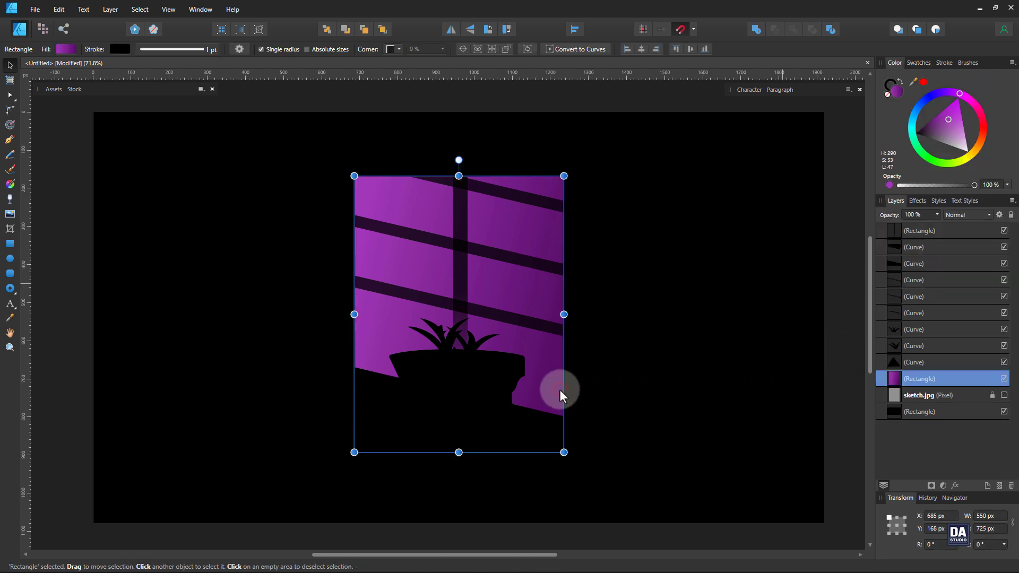
left_click(887, 93)
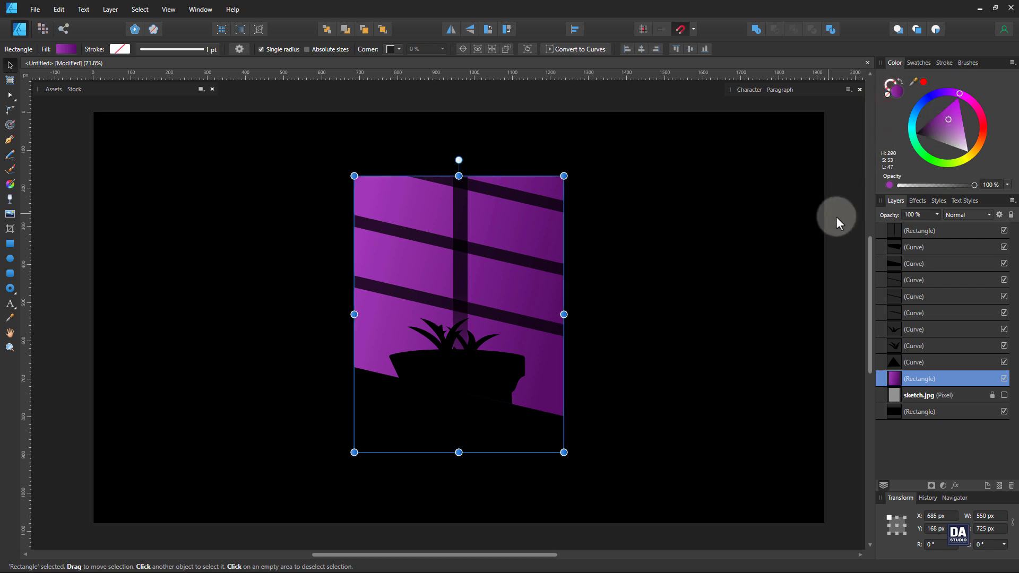
left_click(836, 216)
- Recolour all the silhouette shapes, window bars and the page background to dark purple, H 276, S 96, L 7
left_click(914, 362)
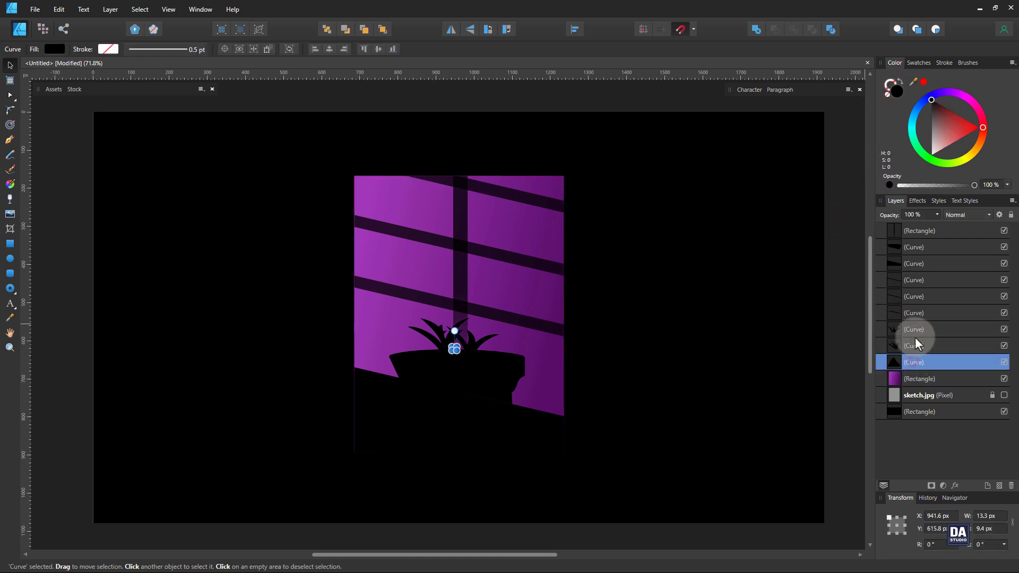
left_click(924, 232, "shift")
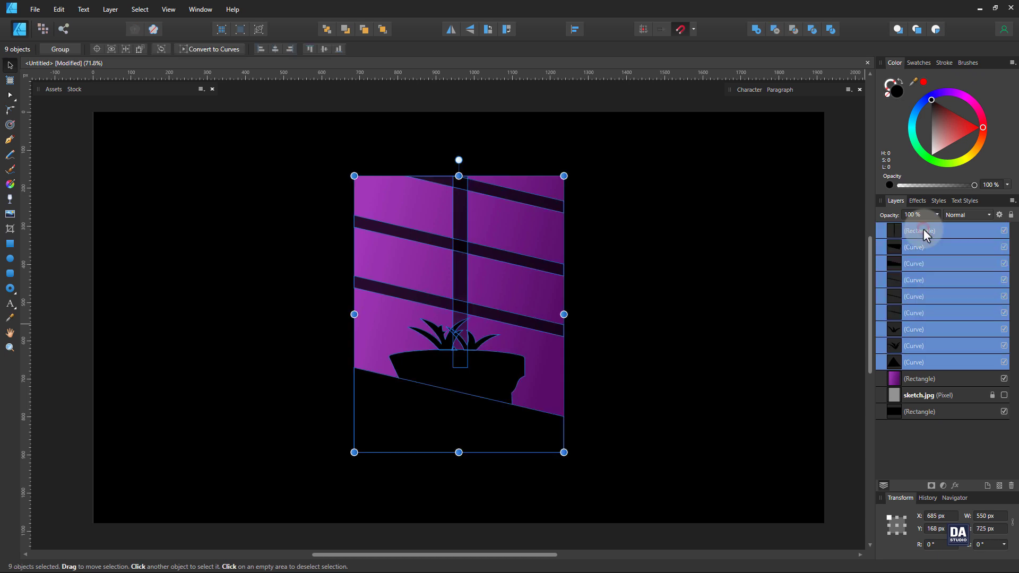
left_click(919, 412, "ctrl")
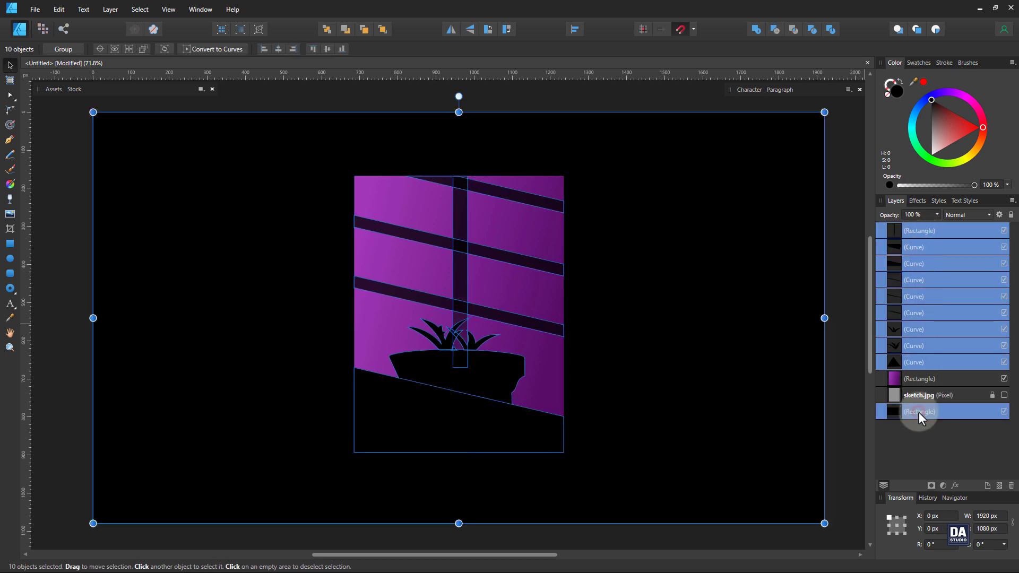
left_click(938, 109)
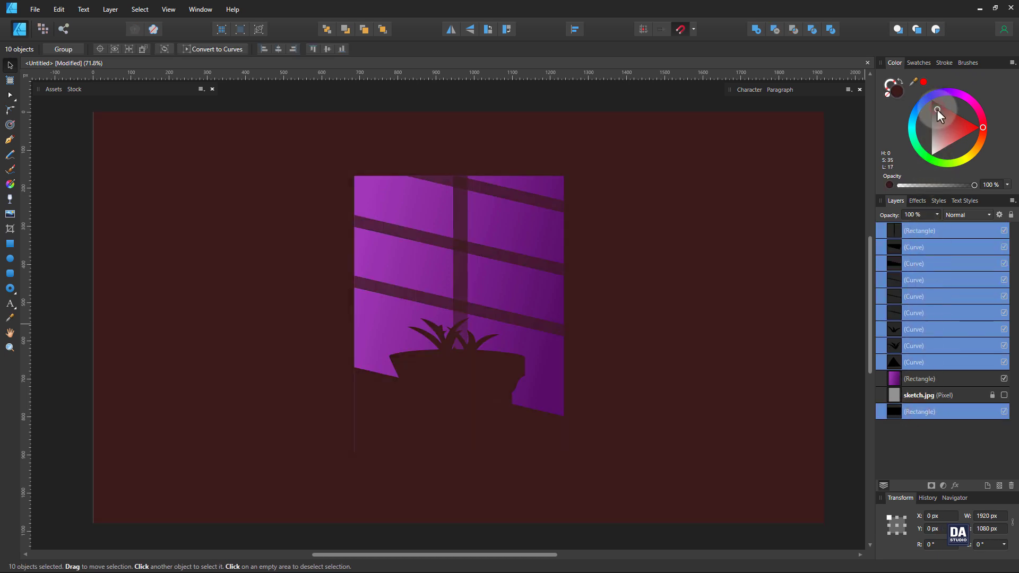
mouse_move(982, 127)
left_mouse_down()
mouse_move(976, 107)
mouse_move(941, 91)
mouse_move(951, 90)
mouse_move(926, 134)
left_mouse_up()
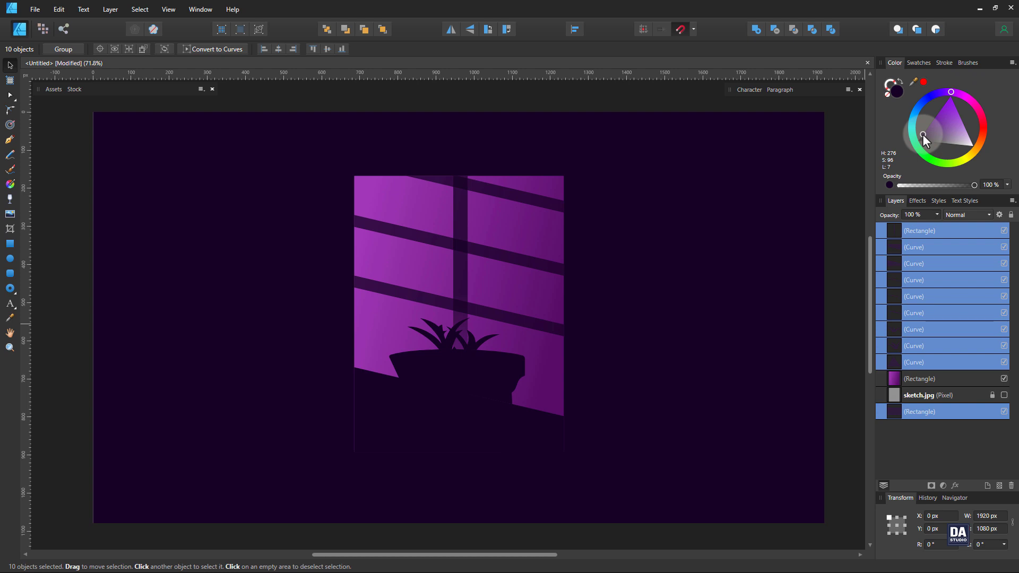
left_click(849, 229)
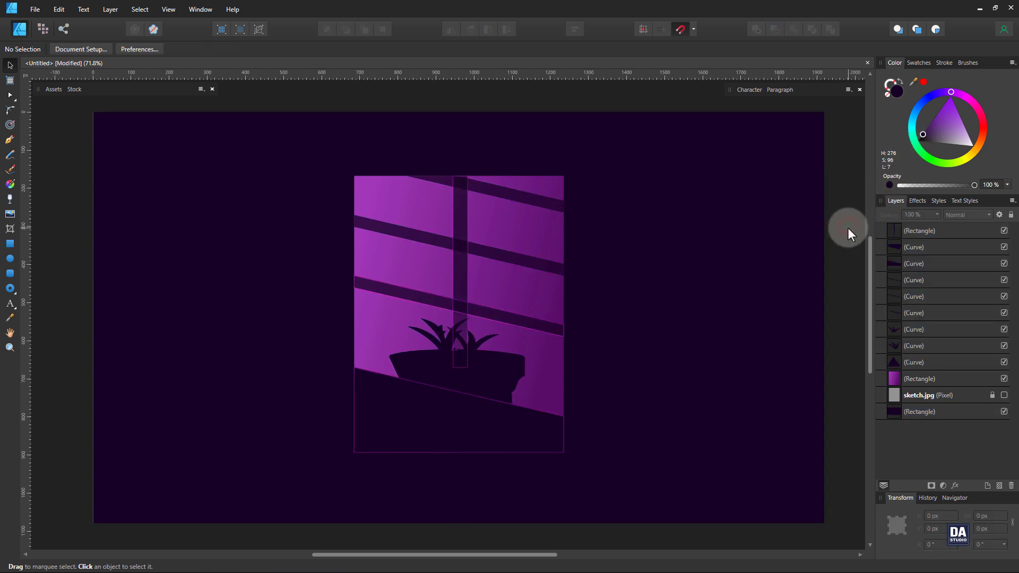
- Give the gradient window rectangle an outline in the recently used dark purple of the background
key("z")
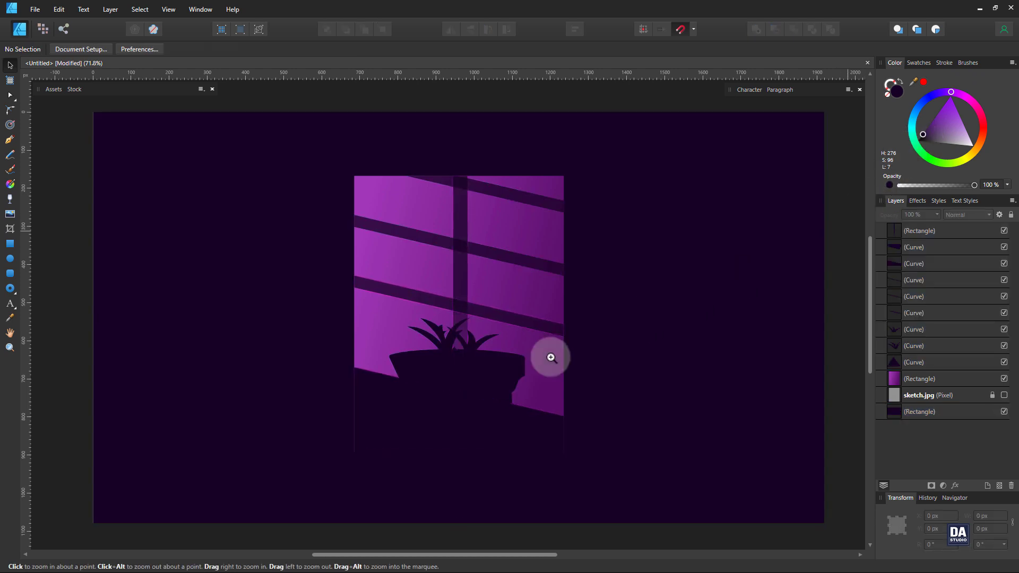
left_click_drag(441, 405, 466, 403)
key("space")
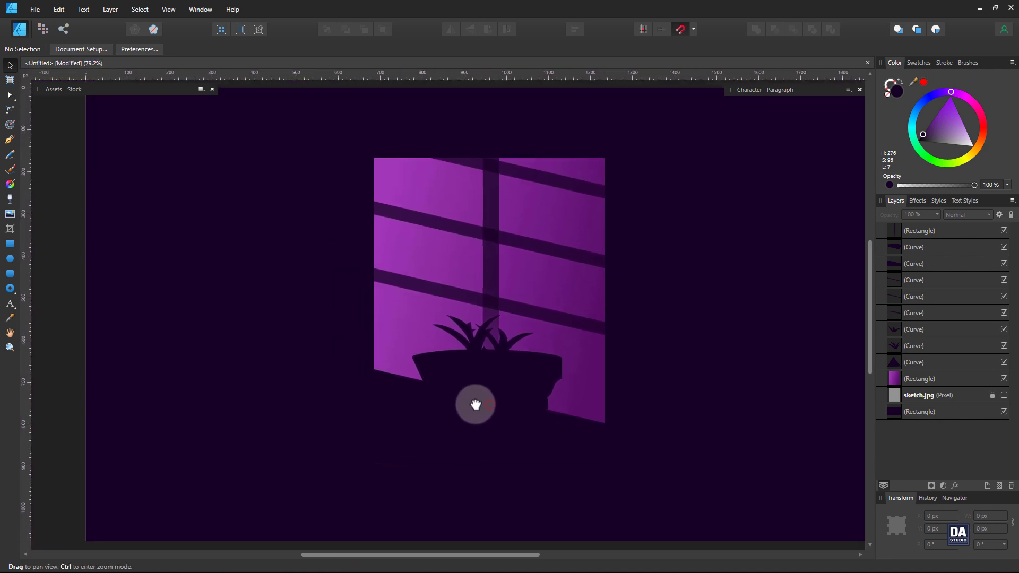
left_click(406, 448)
left_click(383, 329)
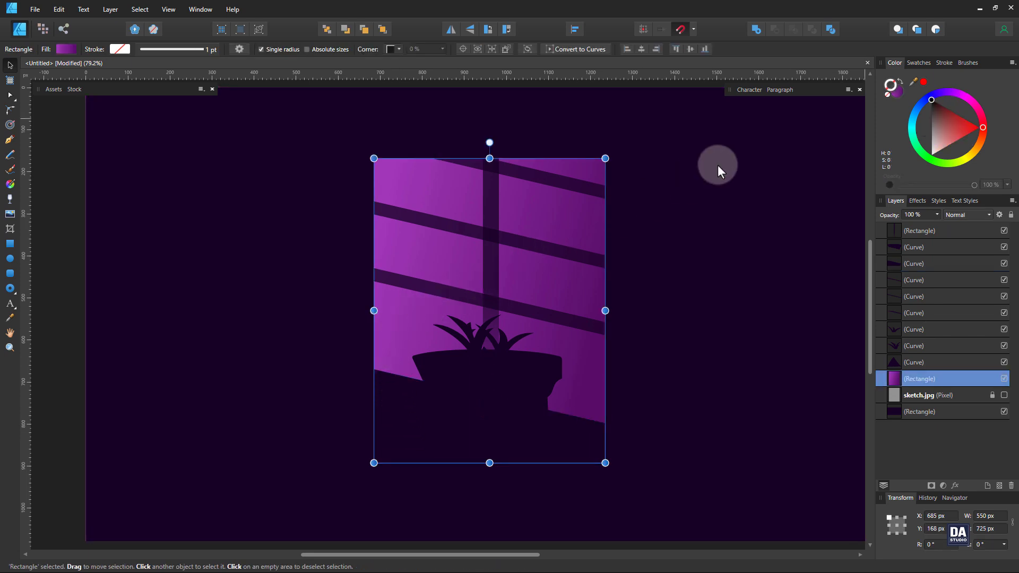
left_click(919, 62)
left_click(908, 109)
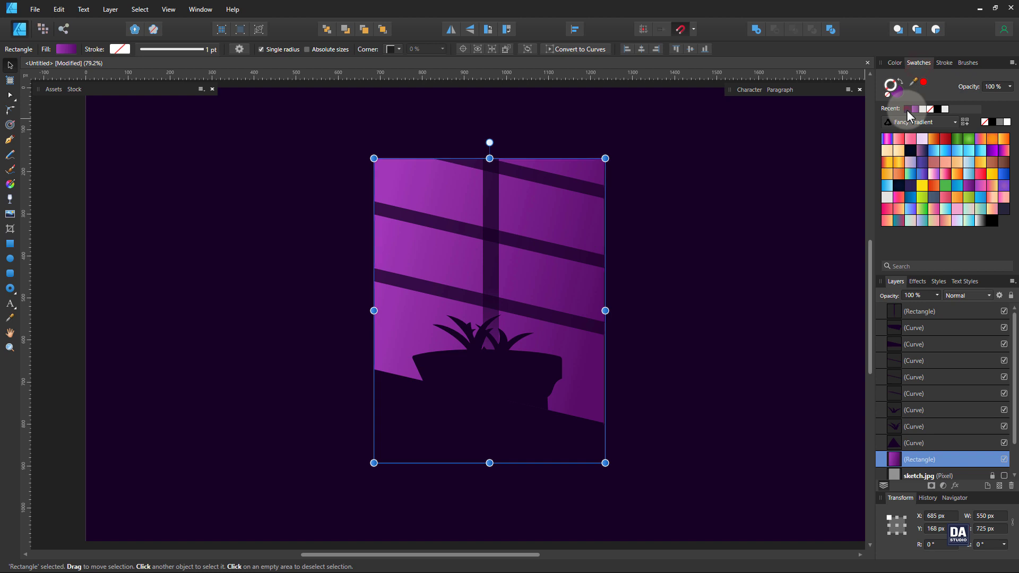
left_click(778, 255)
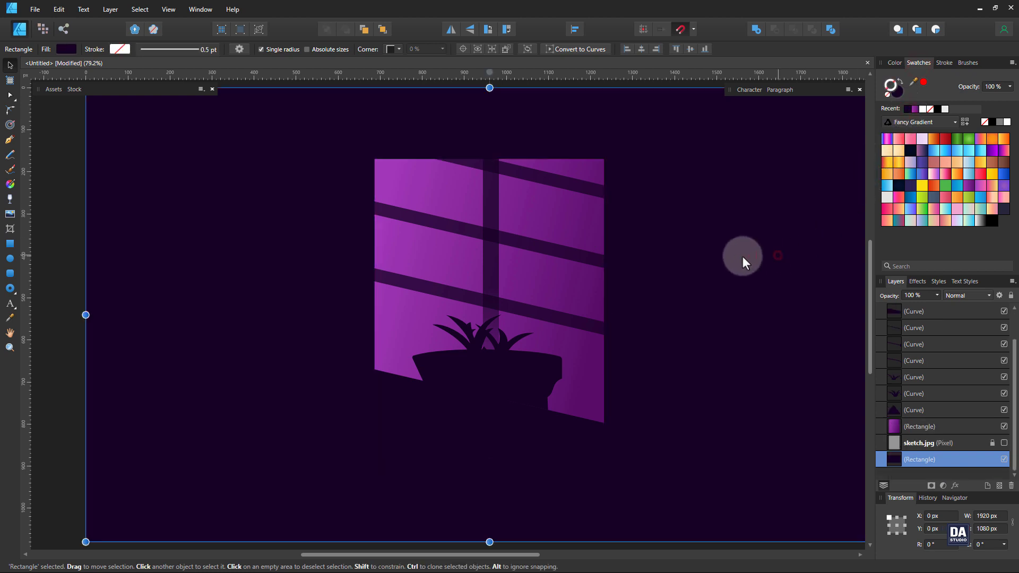
left_click_drag(583, 260, 498, 251)
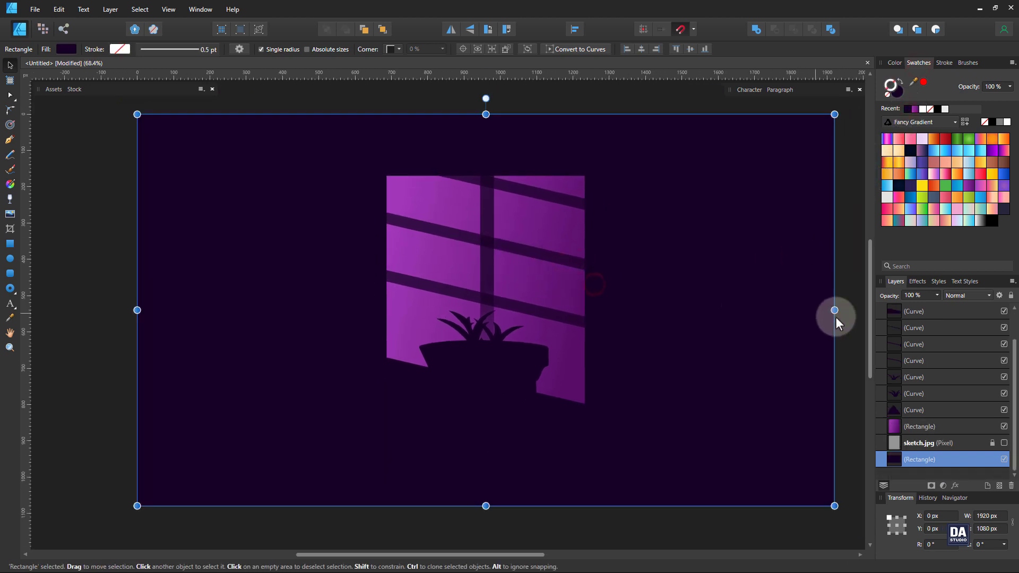
left_click(841, 317)
left_click_drag(833, 322, 717, 344)
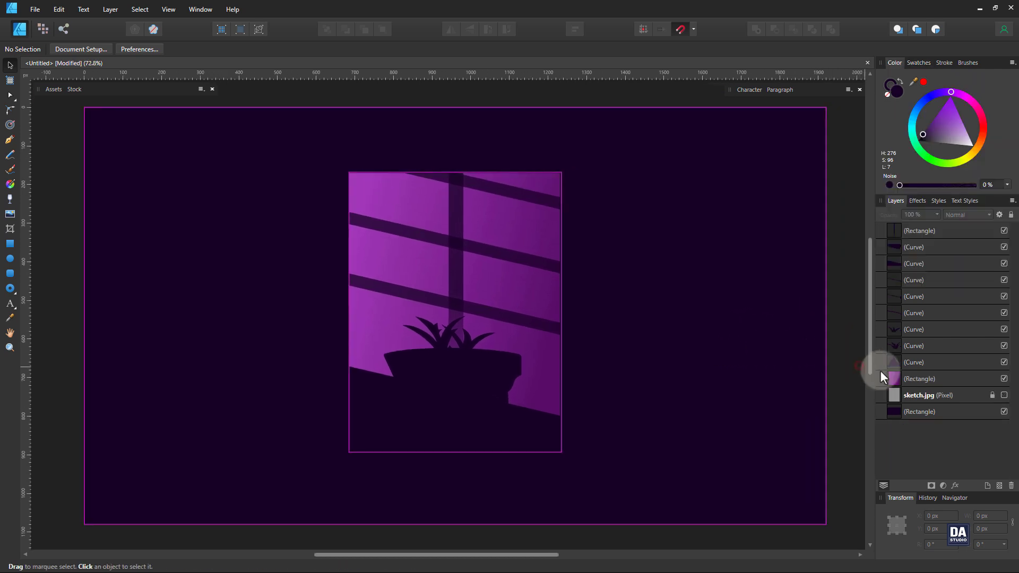
- Set the colour noise to 30% on every shape except the hidden sketch.jpg layer and deselect them
left_click(882, 375)
left_click(851, 366)
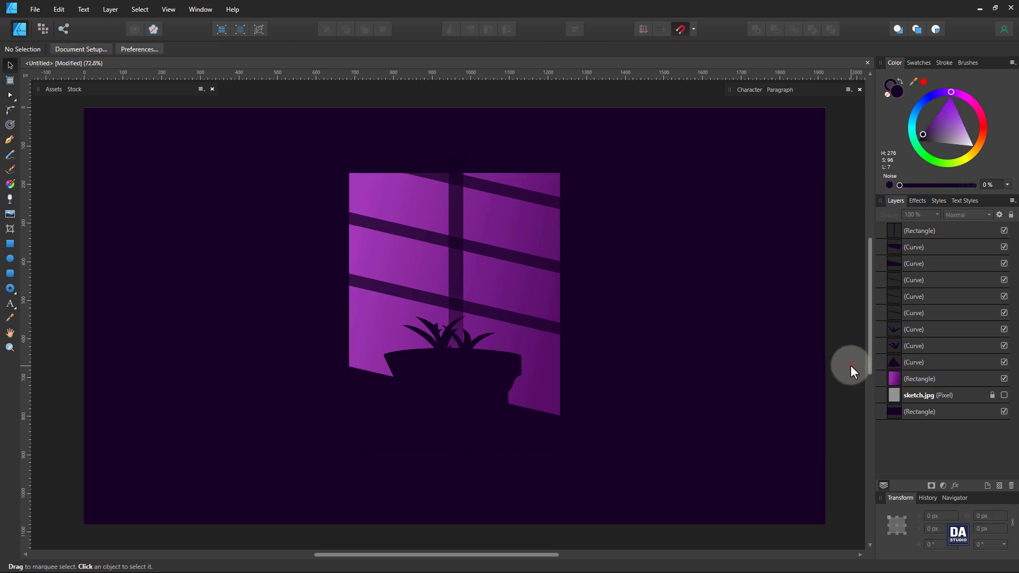
left_click(906, 378)
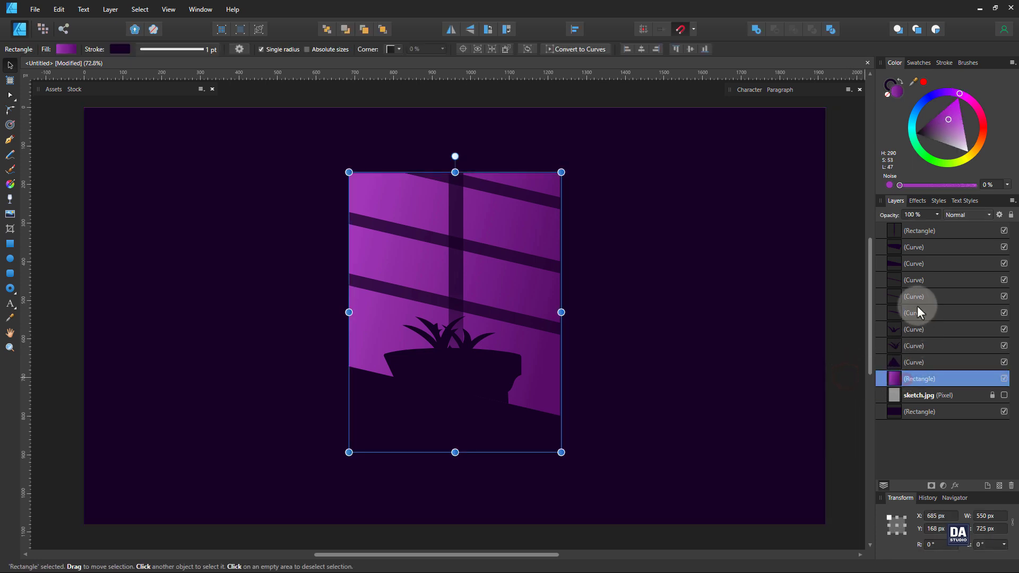
left_click(929, 232, "shift")
left_click(913, 413, "ctrl")
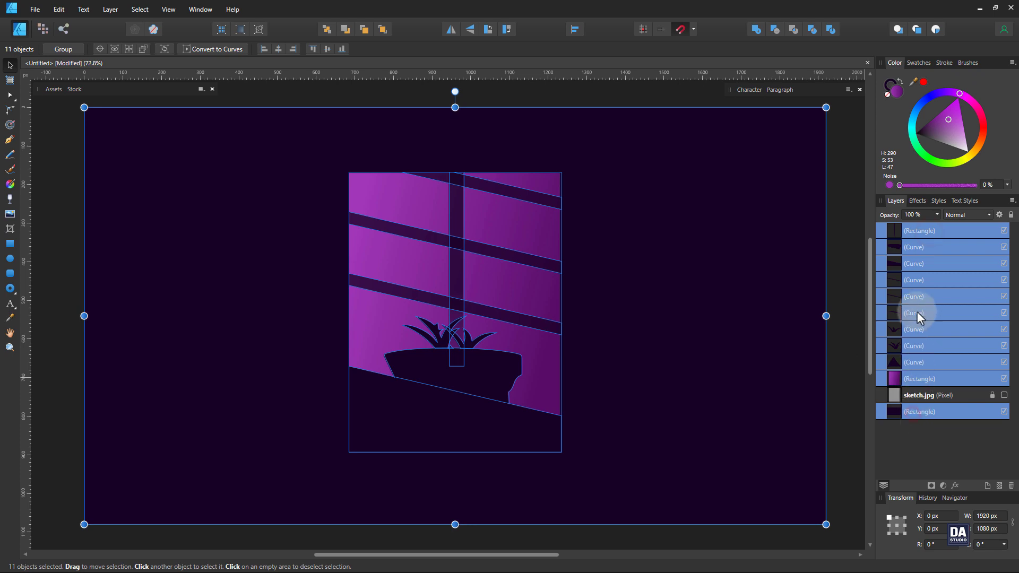
left_click(923, 185)
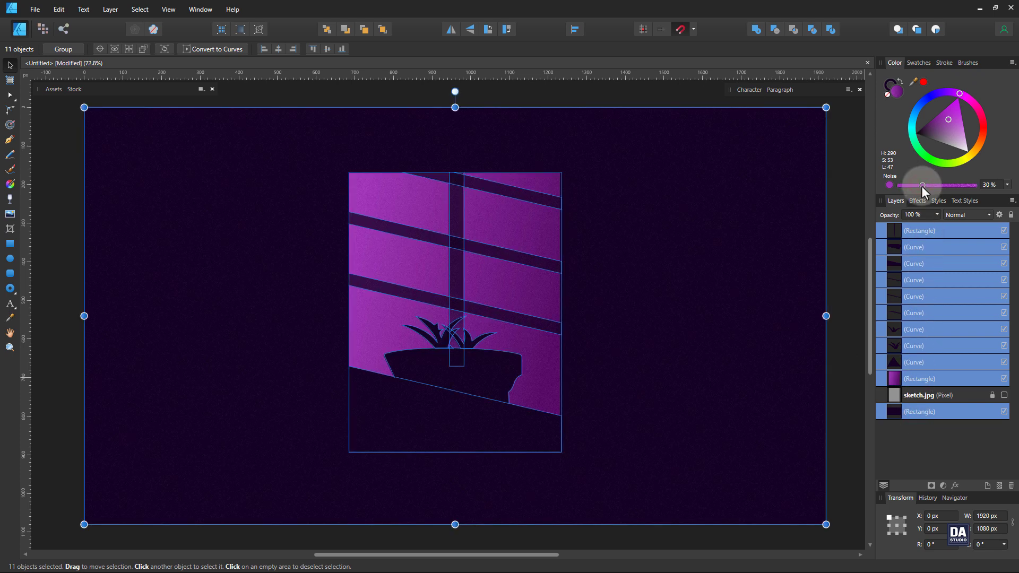
left_click(859, 266)
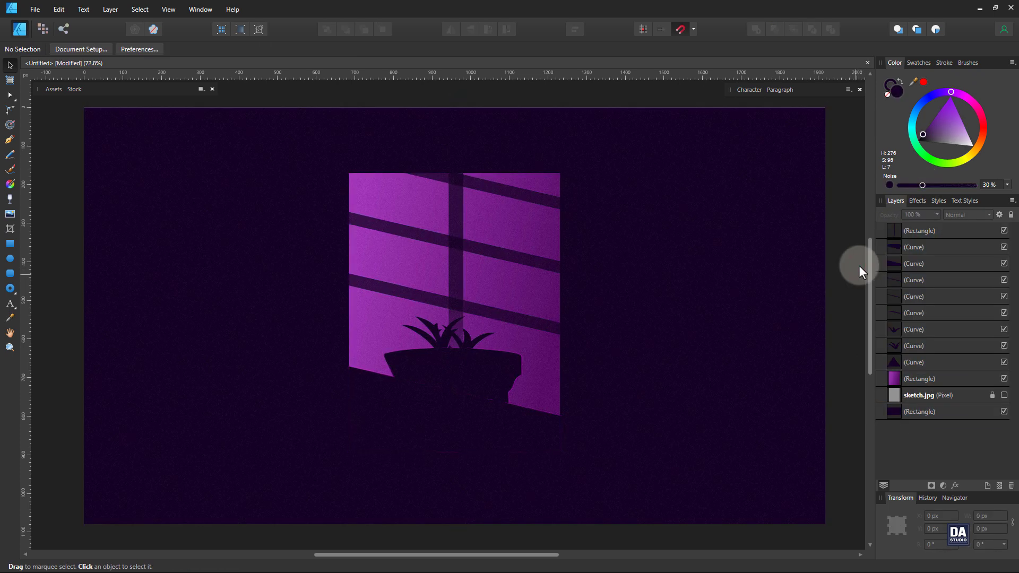